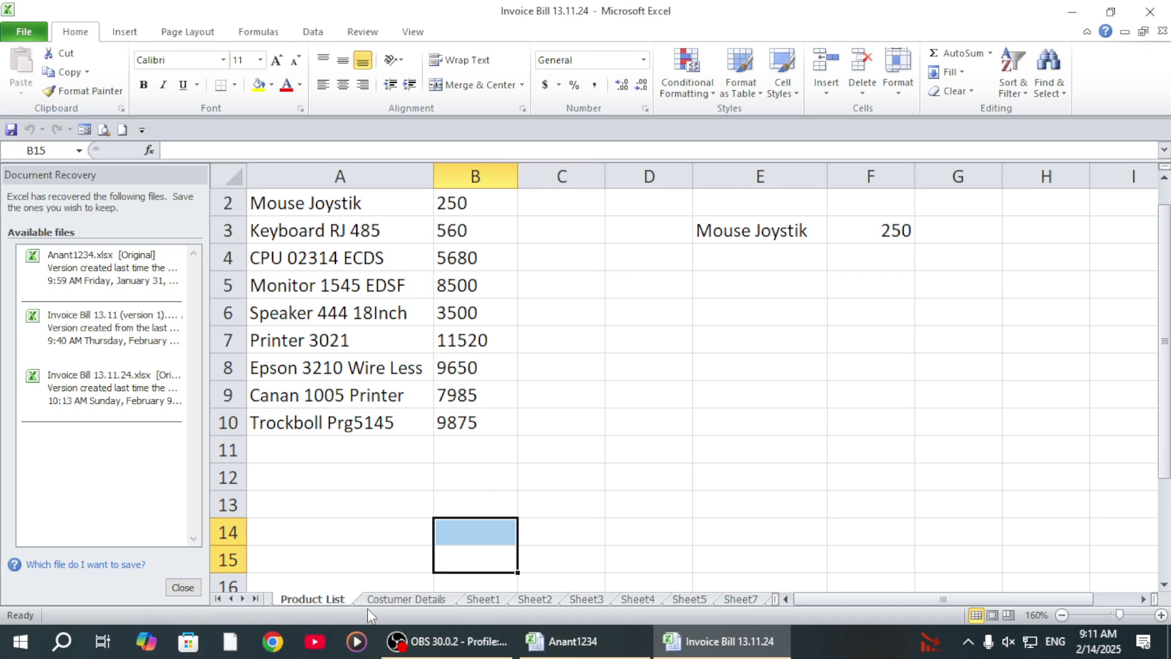
Bring up the subject marks table on Sheet5 and close the Document Recovery pane.
{"action": "left_click", "coordinate": [520, 600]}
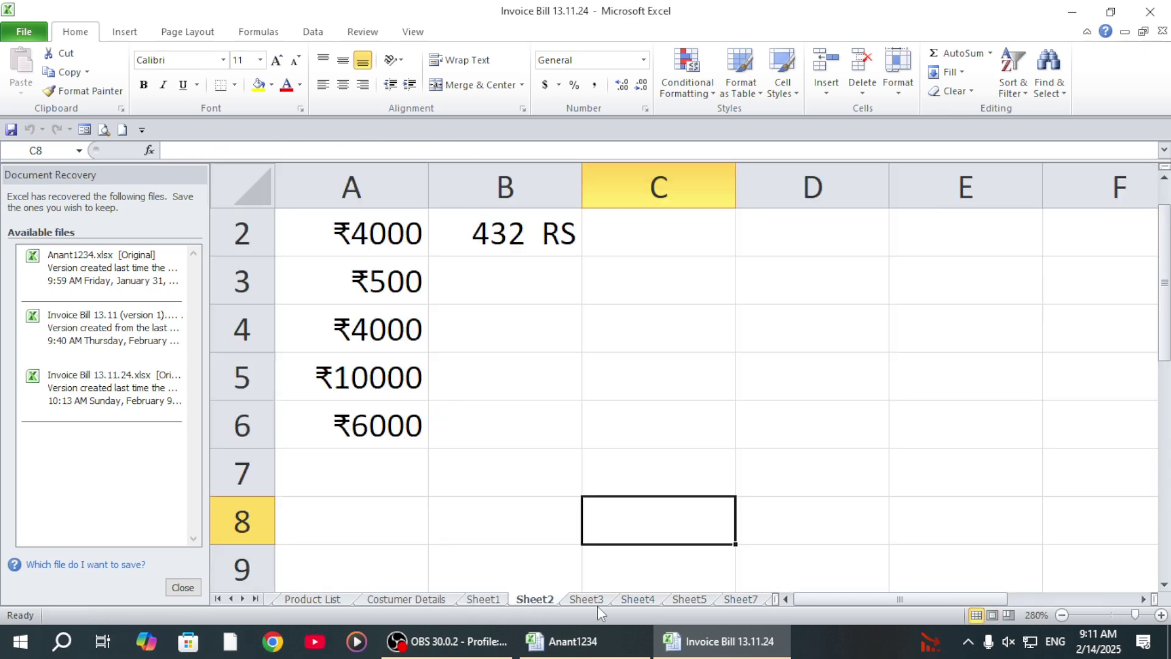
{"action": "left_click", "coordinate": [586, 600]}
{"action": "left_click", "coordinate": [637, 600]}
{"action": "left_click", "coordinate": [688, 600]}
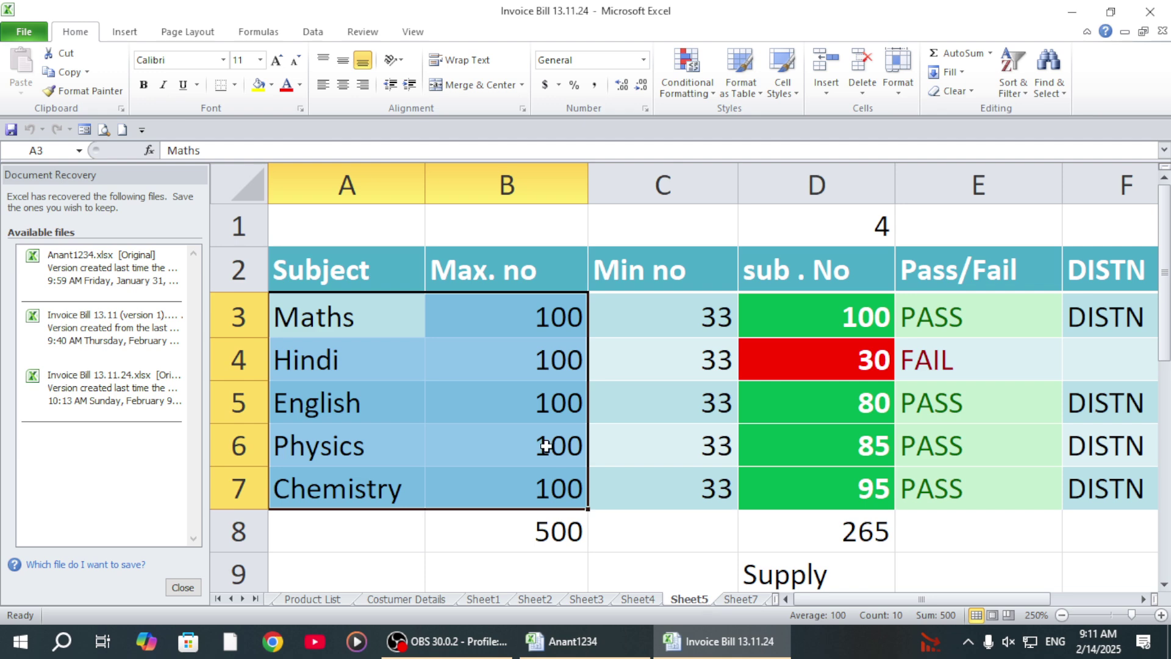
{"action": "left_click", "coordinate": [182, 588]}
{"action": "left_click", "coordinate": [262, 233]}
{"action": "left_click", "coordinate": [406, 261]}
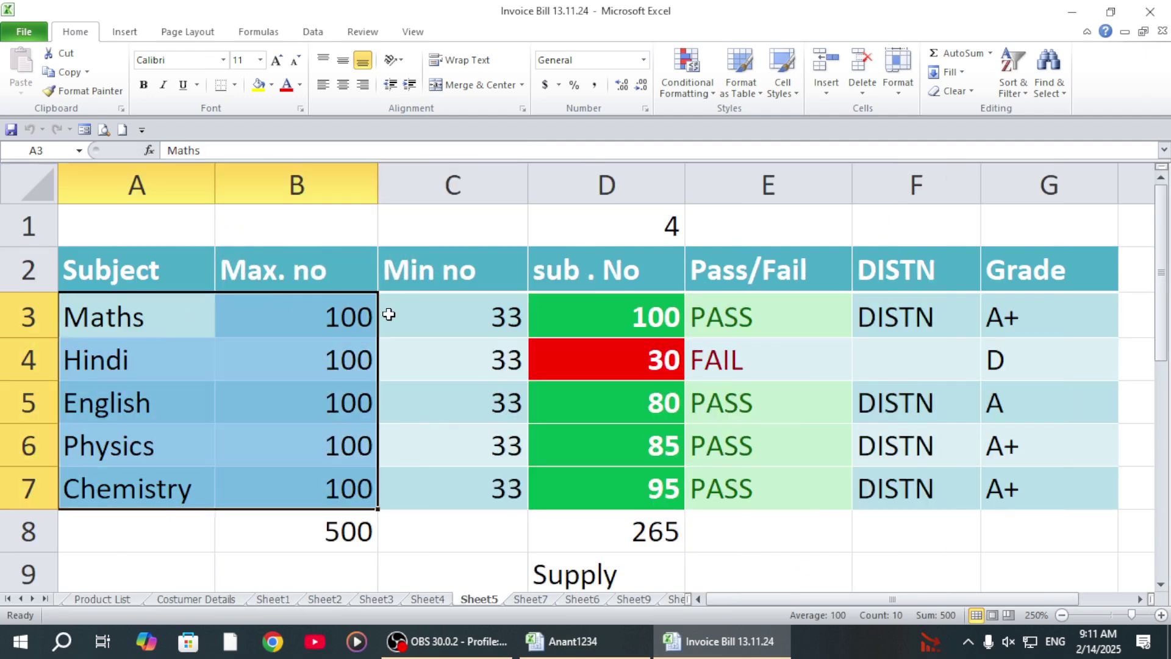
{"action": "scroll", "coordinate": [389, 313], "scroll_direction": "down", "scroll_amount": 2}
Examine the formulas behind the Pass/Fail, DISTN and Grade columns, the marks total in D8 and the overall result in D9.
{"action": "left_click", "coordinate": [651, 306]}
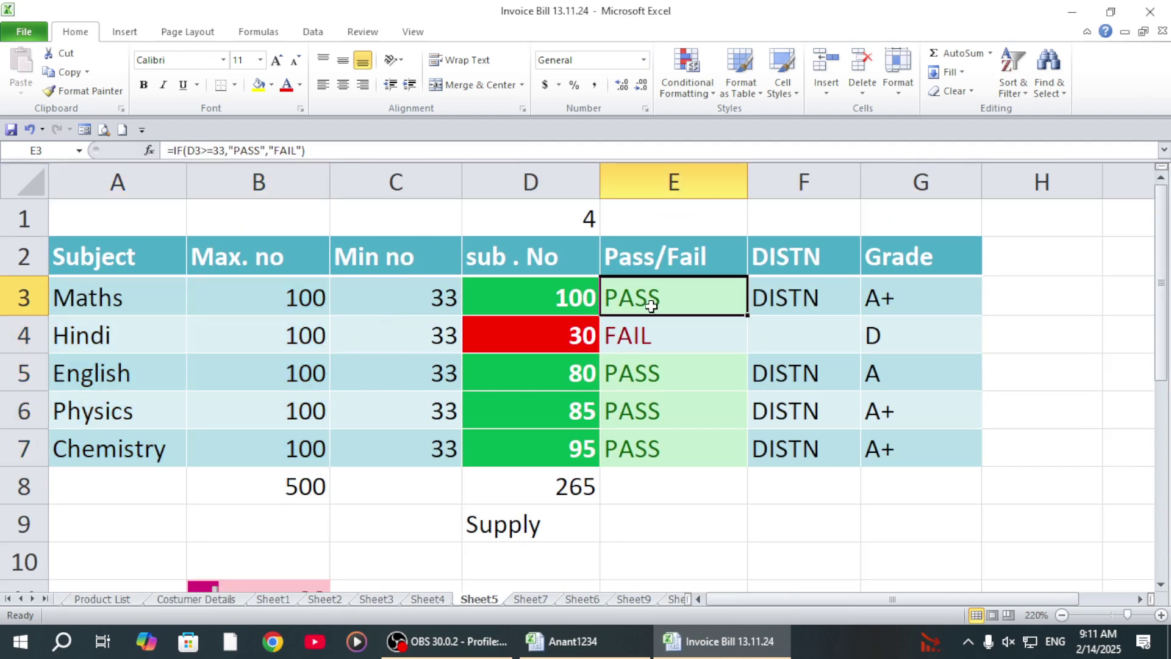
{"action": "left_click", "coordinate": [780, 285]}
{"action": "left_click", "coordinate": [911, 303]}
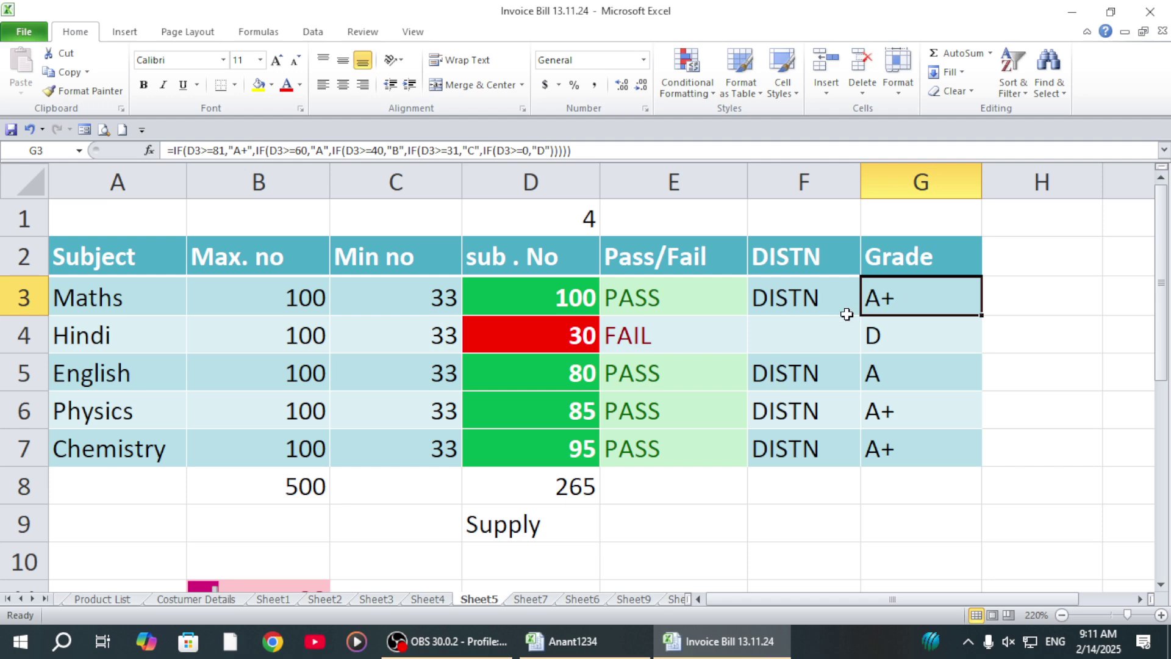
{"action": "left_click", "coordinate": [560, 476]}
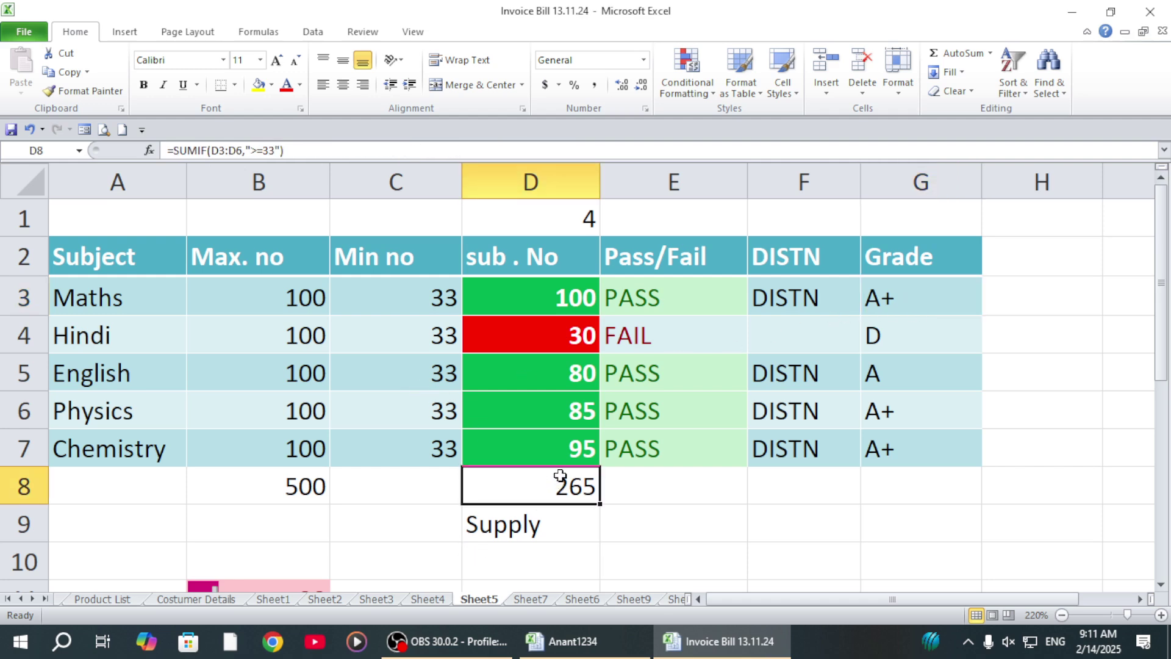
{"action": "left_click", "coordinate": [647, 435]}
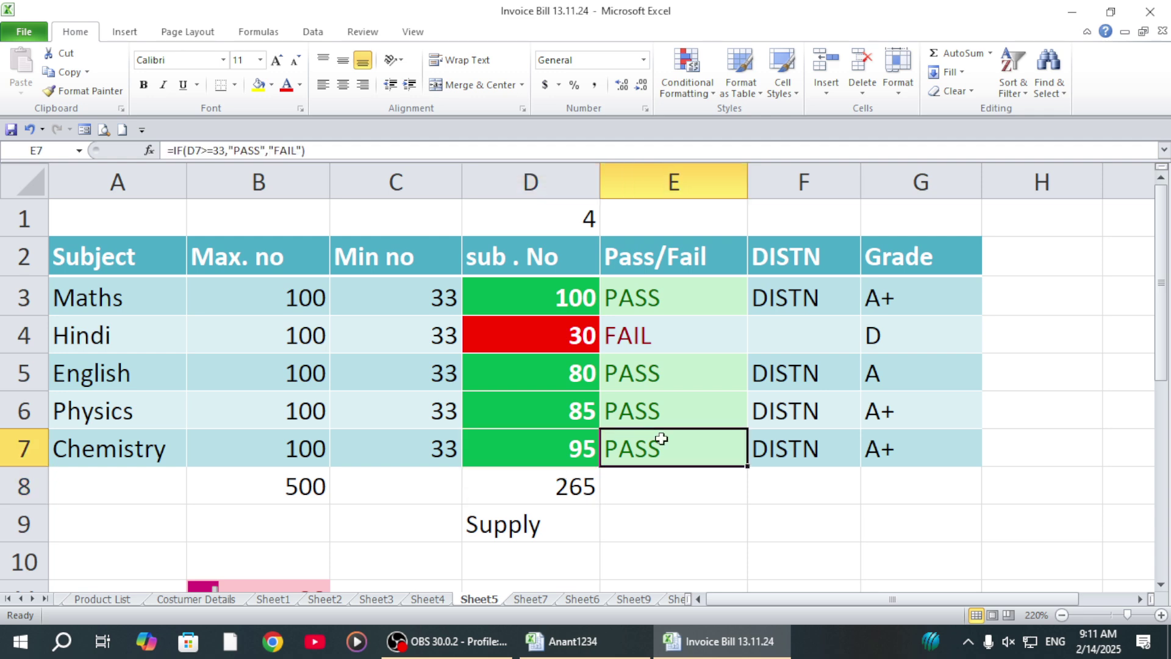
{"action": "left_click", "coordinate": [816, 456]}
{"action": "left_click", "coordinate": [909, 449]}
{"action": "left_click", "coordinate": [550, 455]}
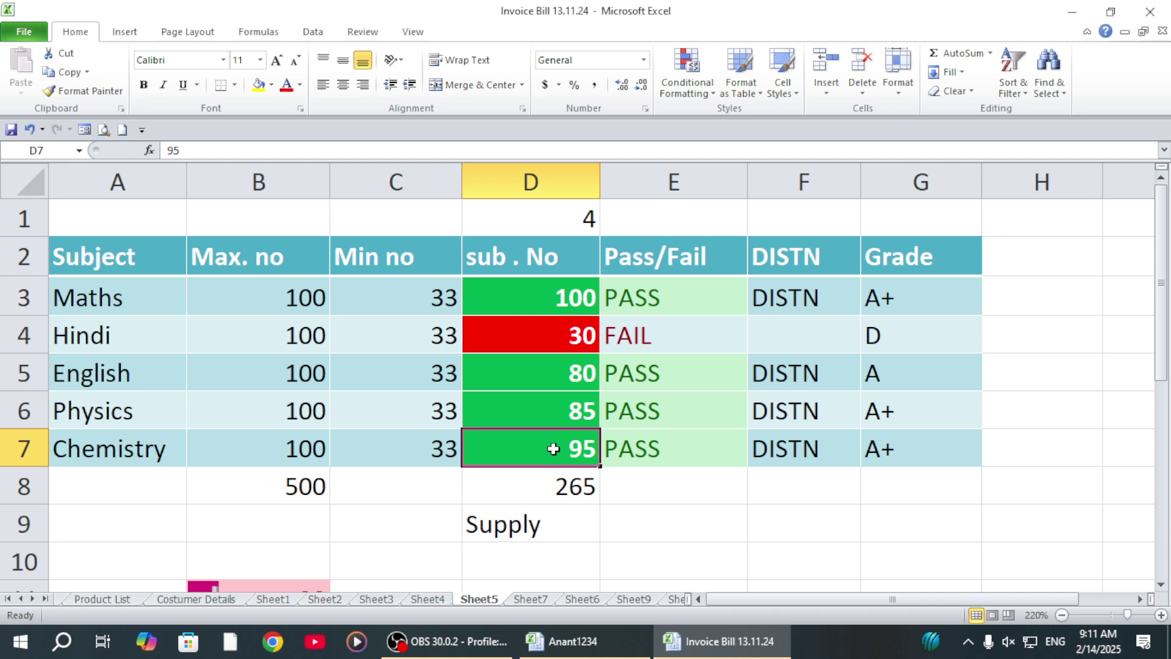
{"action": "left_click", "coordinate": [487, 514]}
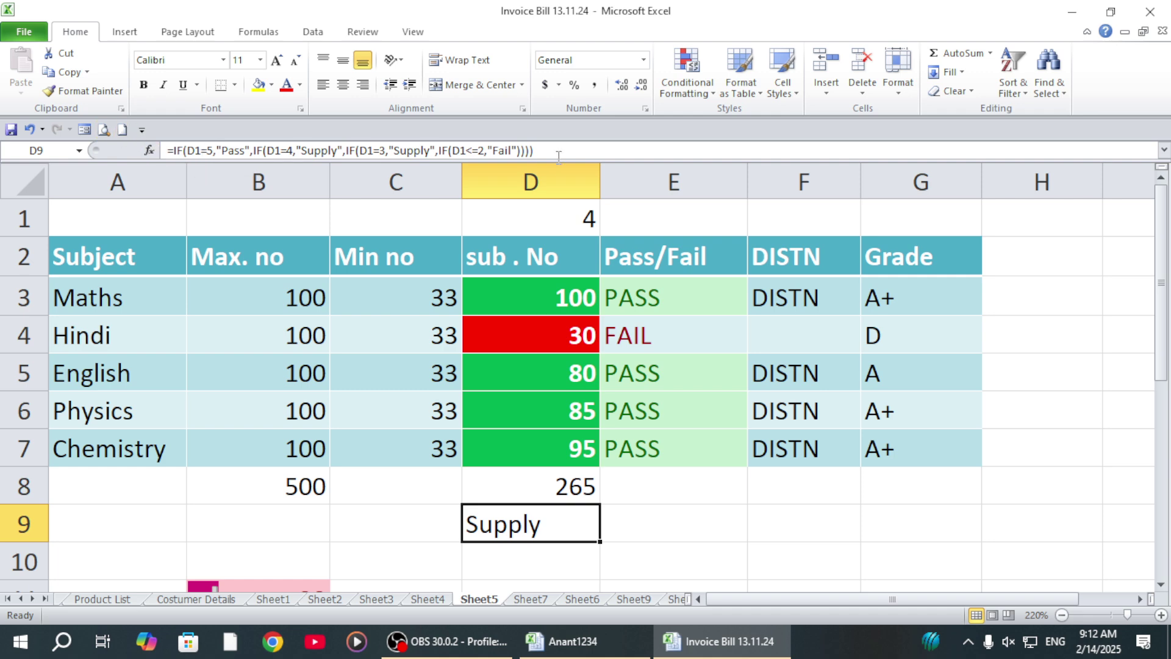
{"action": "left_click", "coordinate": [331, 513]}
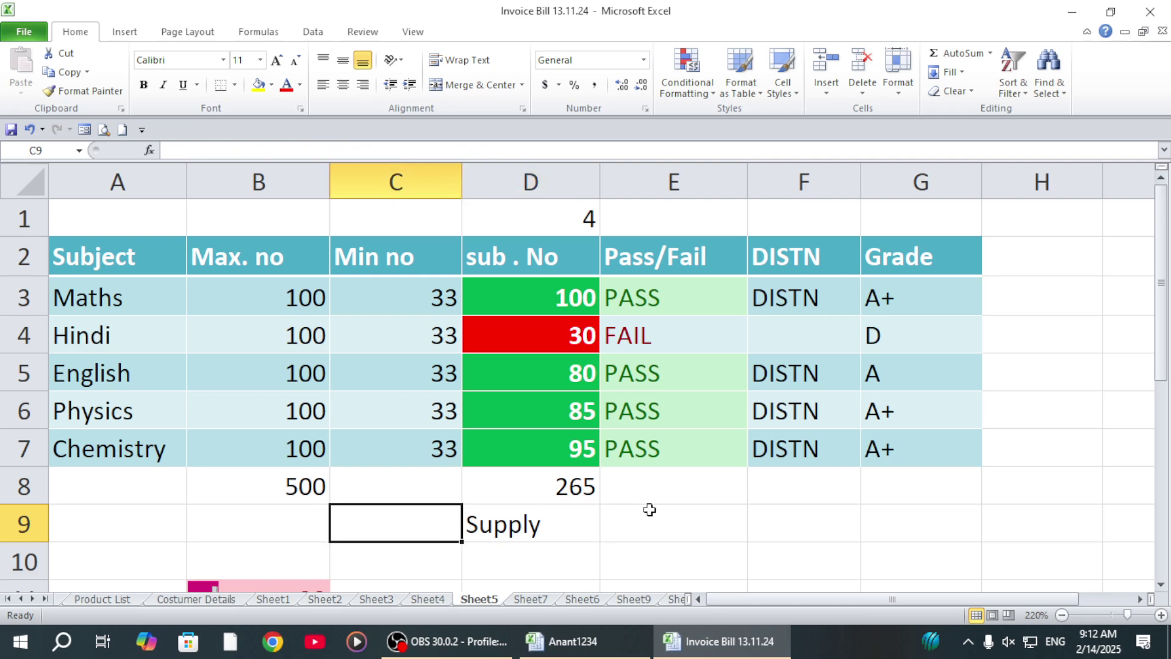
Enter the labels Pass in E10 and Fail in E11 below the marks table.
{"action": "scroll", "coordinate": [634, 510], "scroll_direction": "down", "scroll_amount": 1}
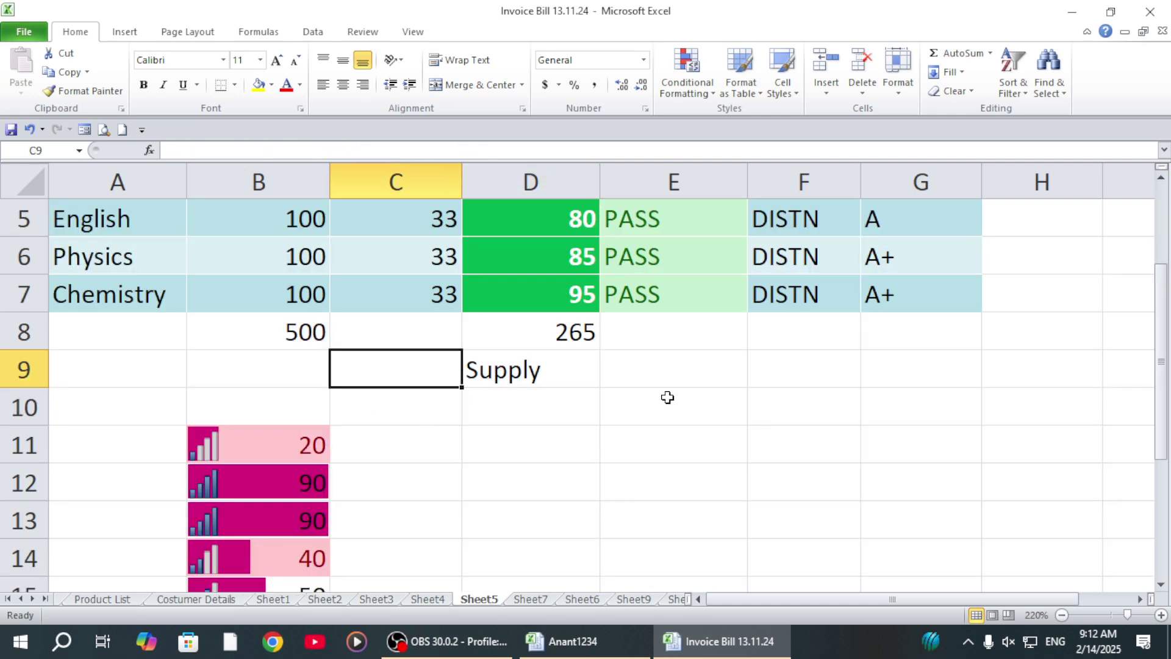
{"action": "left_click", "coordinate": [397, 413]}
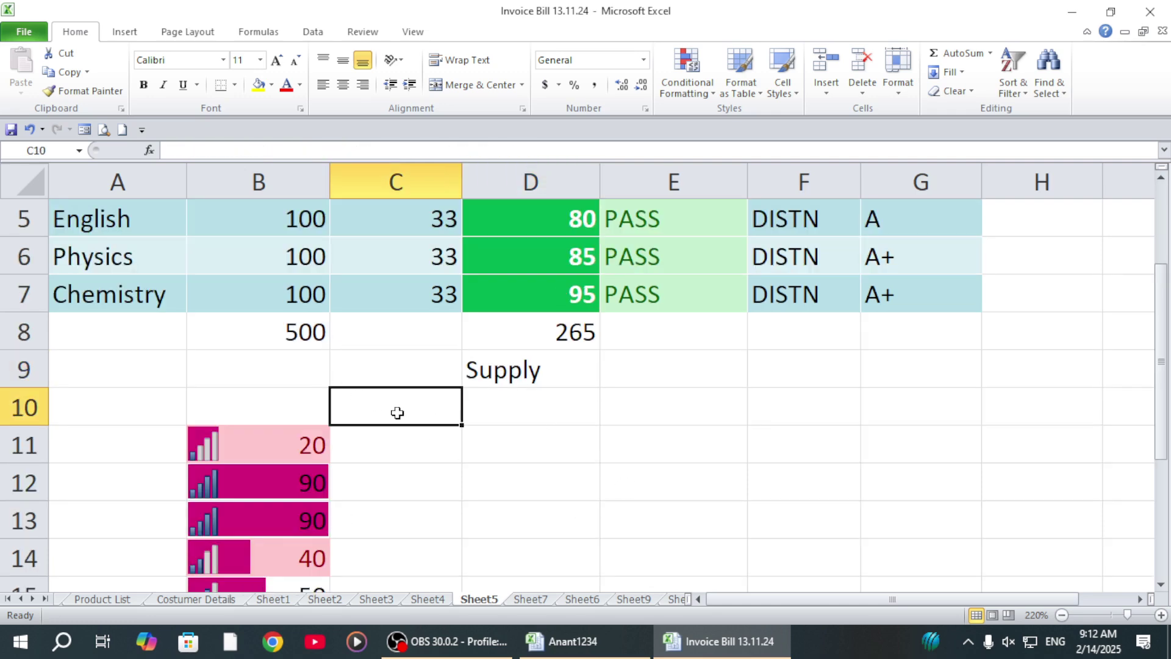
{"action": "left_click", "coordinate": [487, 366]}
{"action": "left_click", "coordinate": [674, 422]}
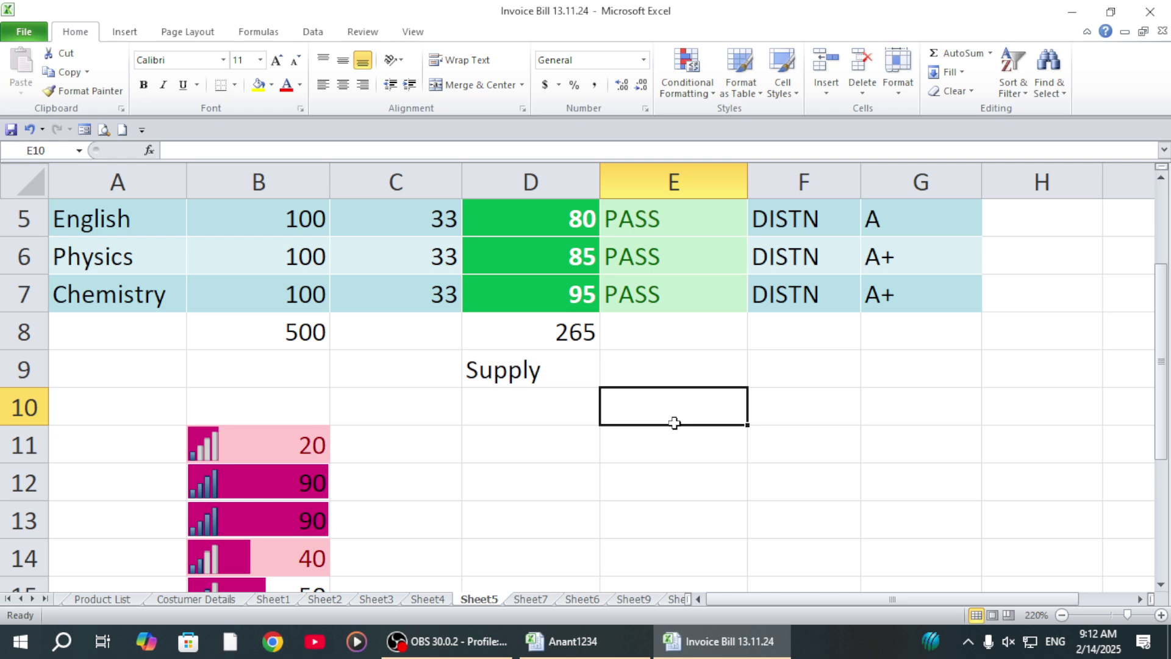
{"action": "type", "text": "Pass"}
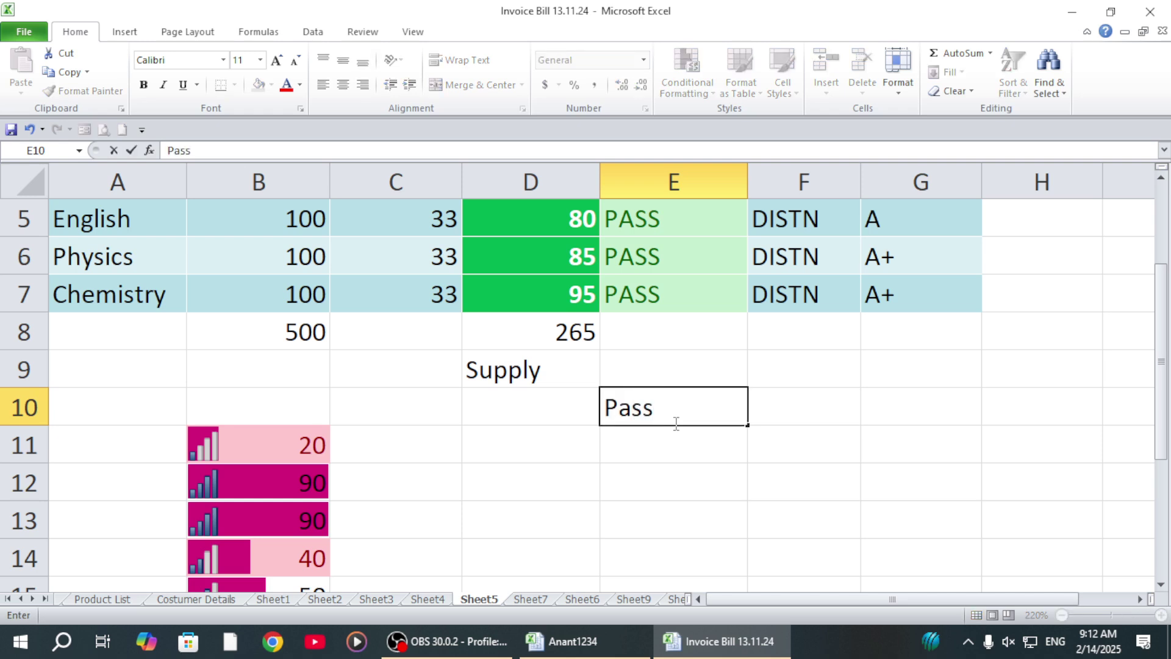
{"action": "key", "text": "Return"}
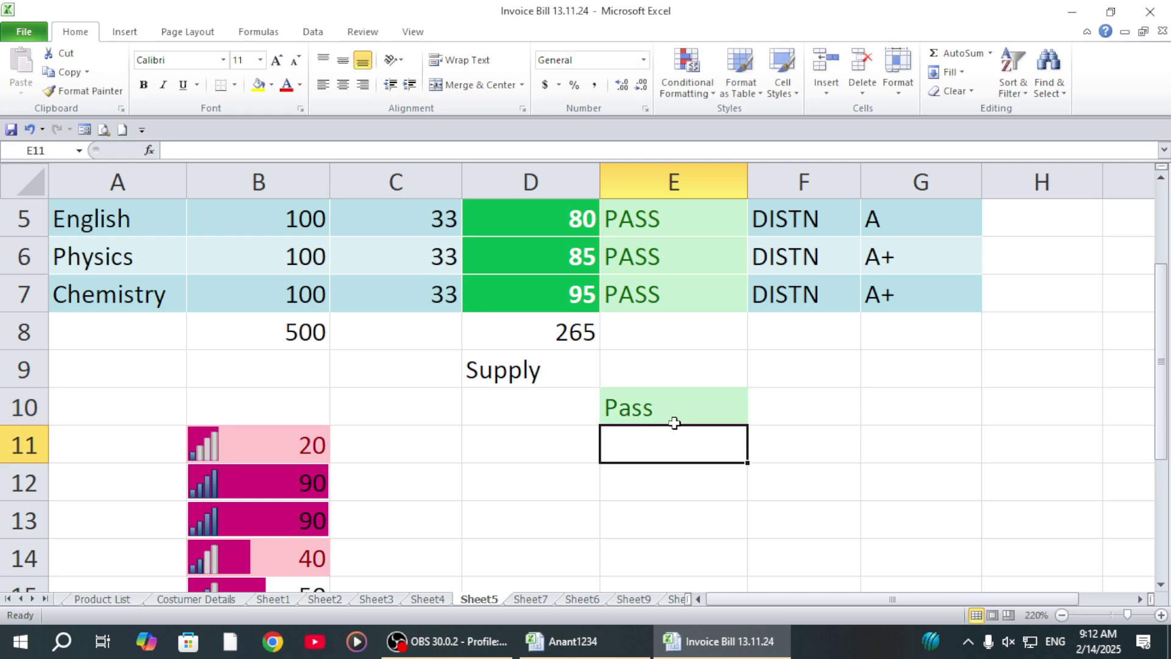
{"action": "type", "text": "Fail"}
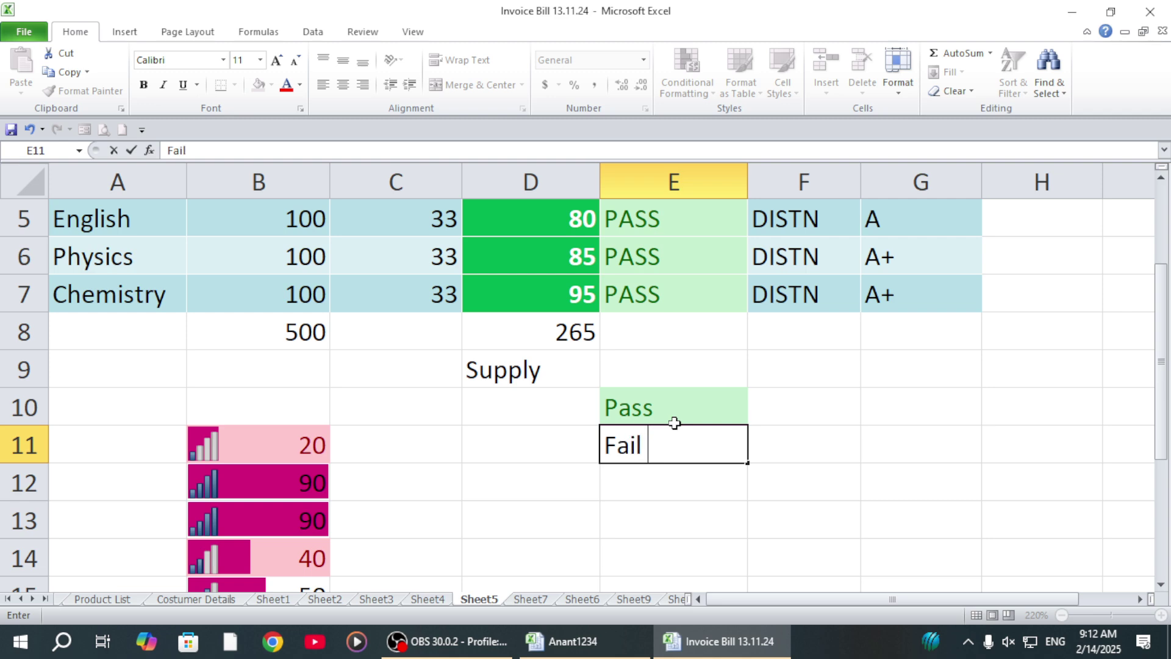
{"action": "key", "text": "Return"}
Start a =countif formula in F10 beside the Pass label.
{"action": "key", "text": "Right"}
{"action": "key", "text": "Up"}
{"action": "key", "text": "Up"}
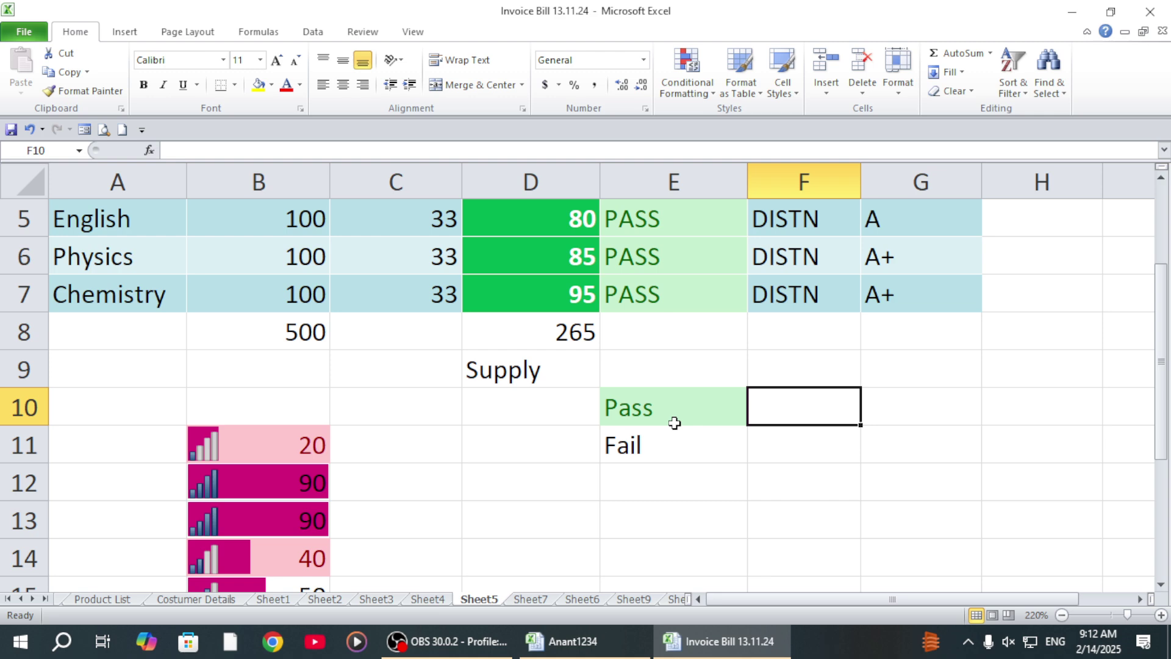
{"action": "type", "text": "=count"}
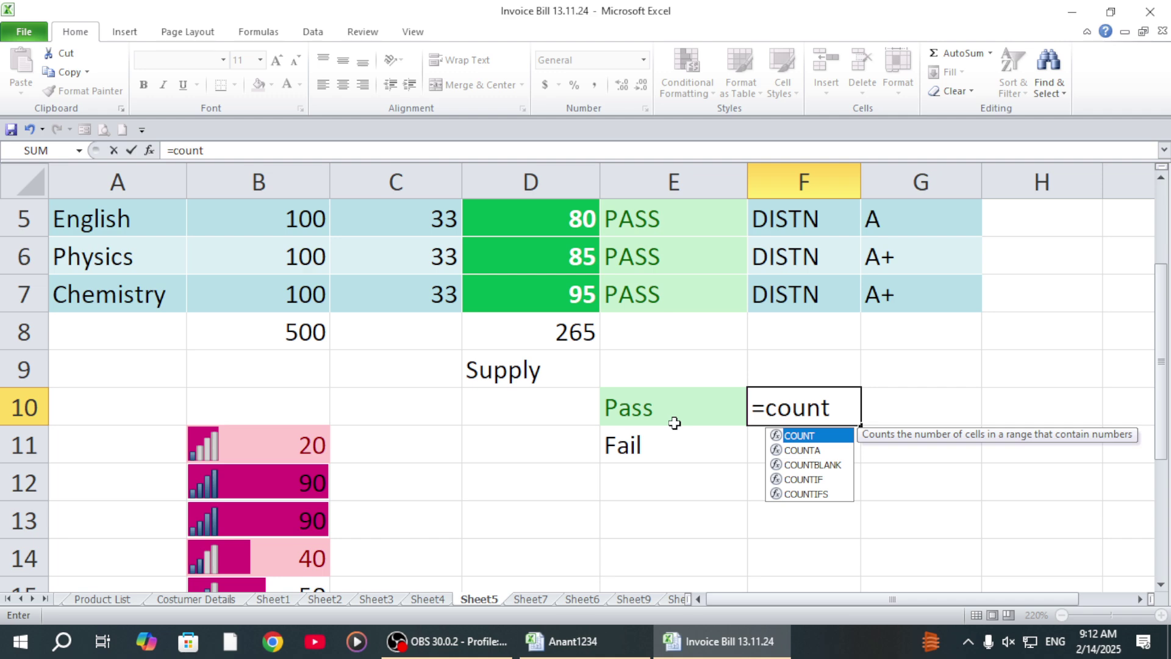
{"action": "type", "text": "if"}
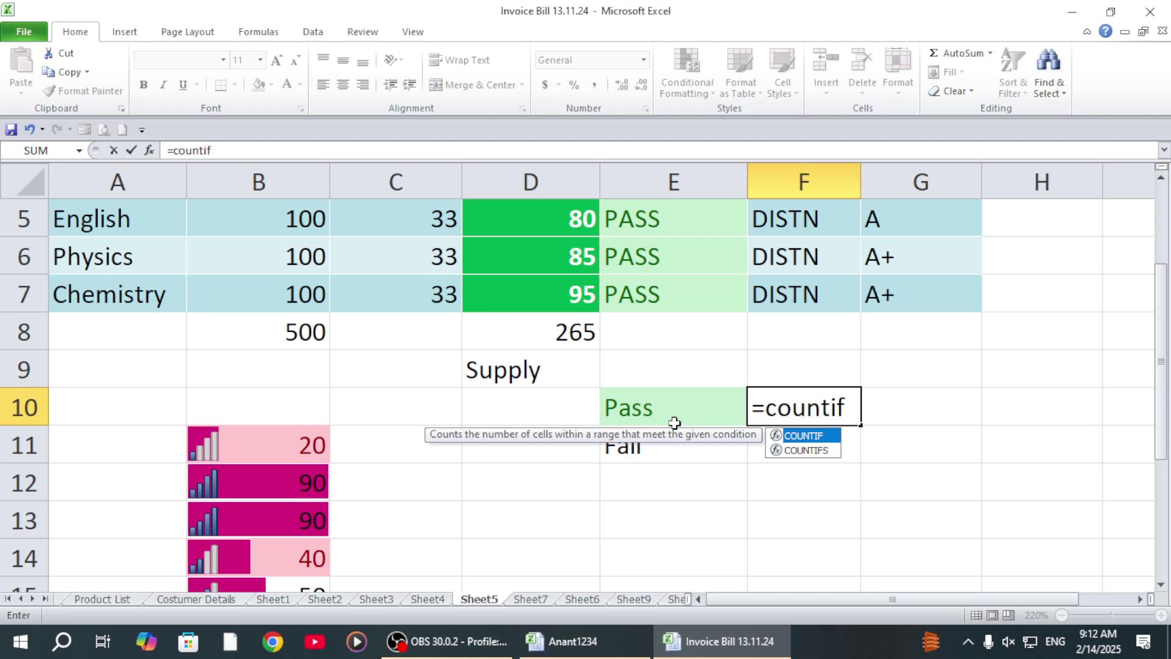
{"action": "scroll", "coordinate": [725, 390], "scroll_direction": "up", "scroll_amount": 2}
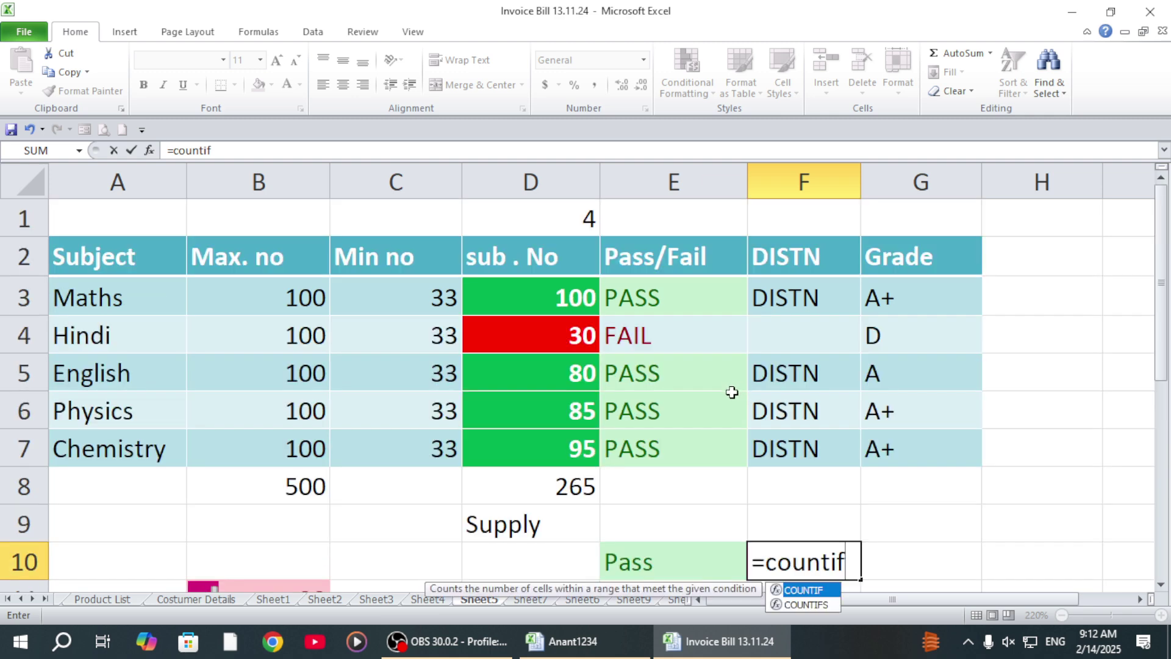
{"action": "left_click_drag", "start_coordinate": [1167, 338], "coordinate": [1166, 359]}
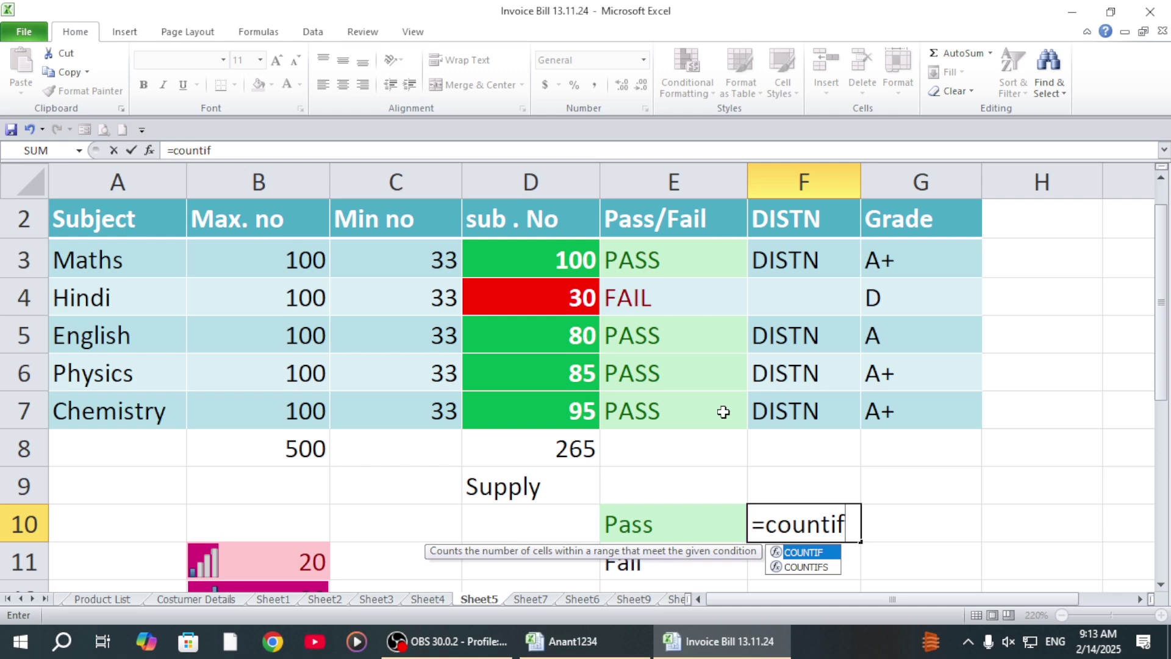
{"action": "left_click_drag", "start_coordinate": [668, 258], "coordinate": [672, 404]}
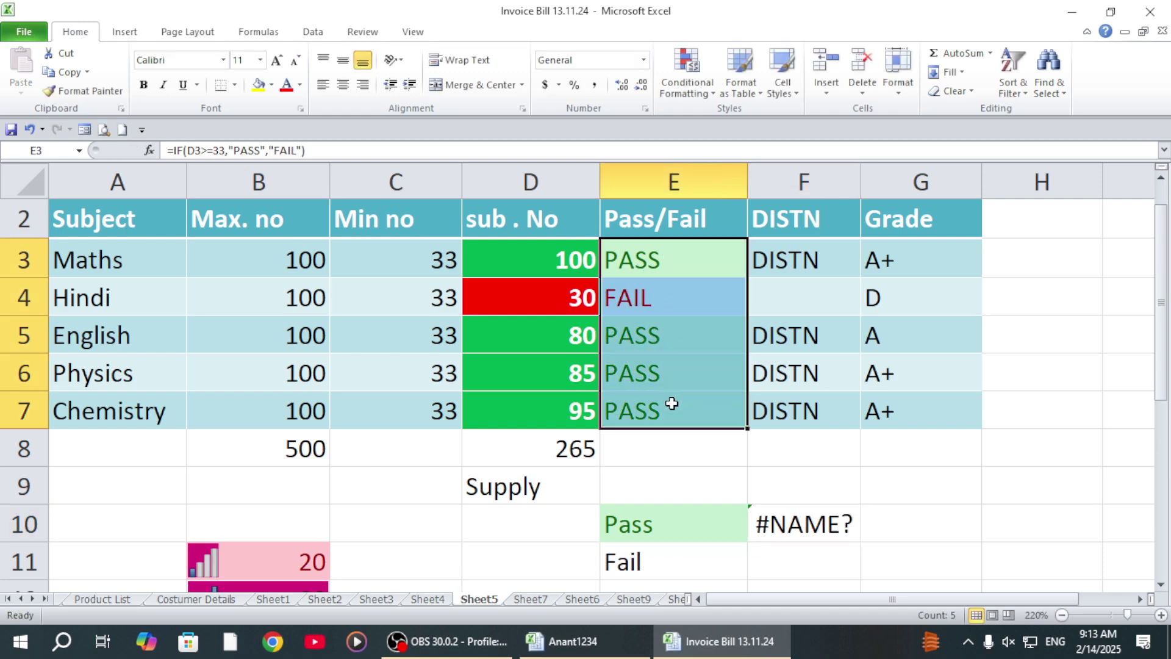
Complete the formula in F10 as =COUNTIF(E3:E7,"pass") to count the passed subjects.
{"action": "left_click", "coordinate": [802, 525]}
{"action": "left_click", "coordinate": [237, 153]}
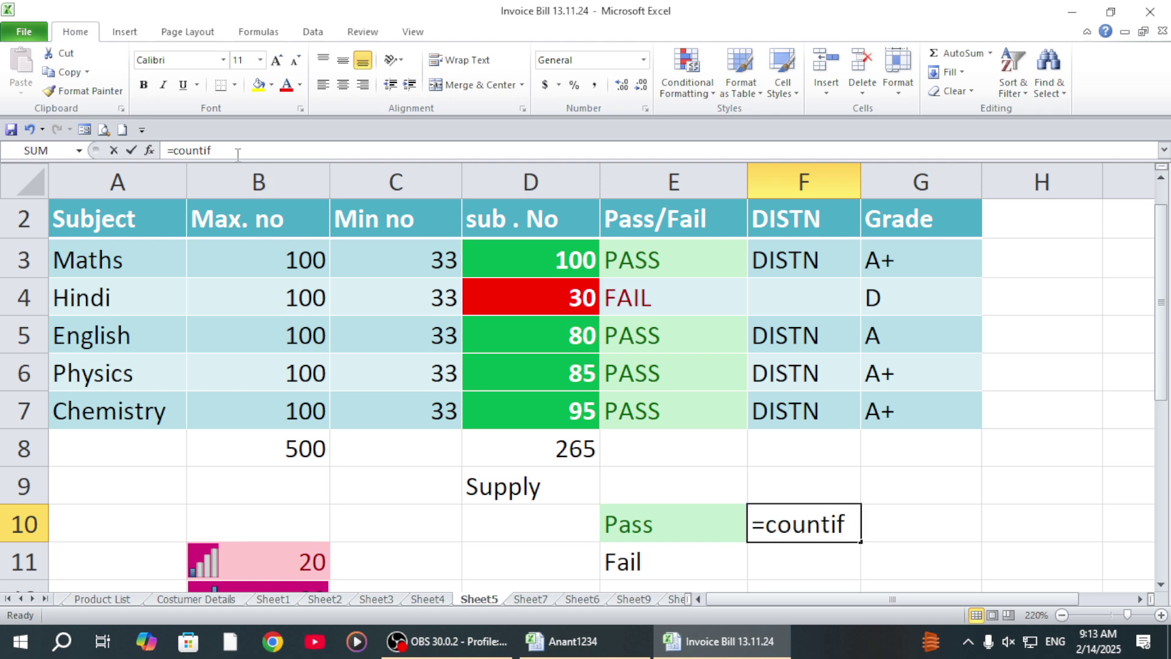
{"action": "type", "text": "("}
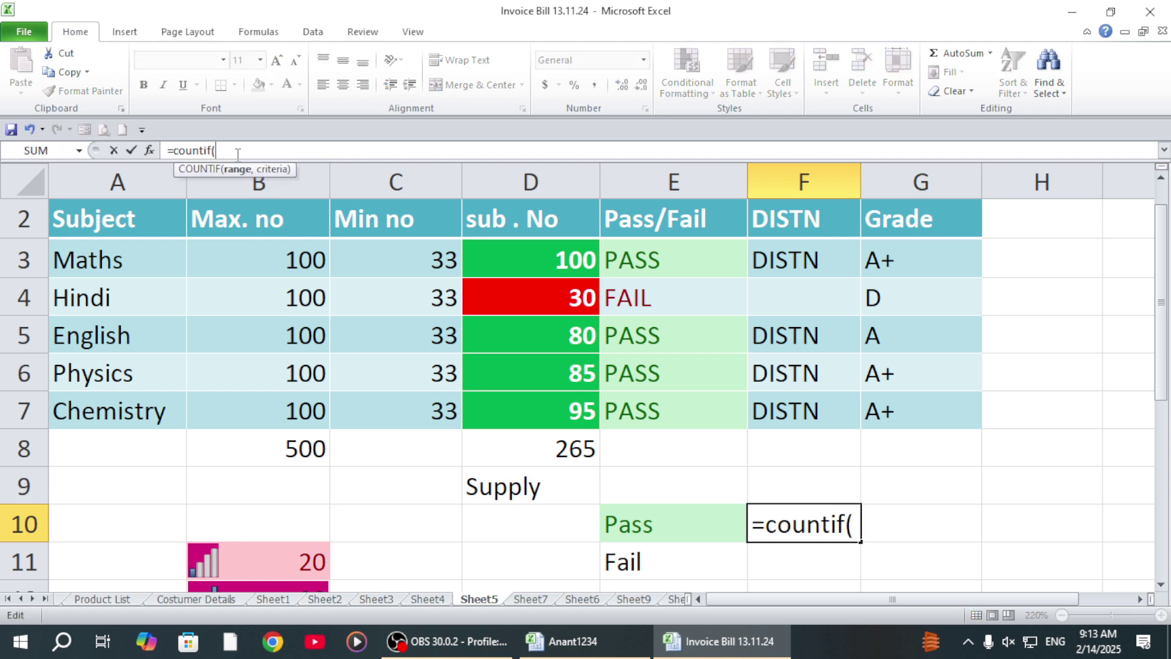
{"action": "left_click", "coordinate": [651, 278]}
{"action": "left_click_drag", "start_coordinate": [651, 278], "coordinate": [665, 393]}
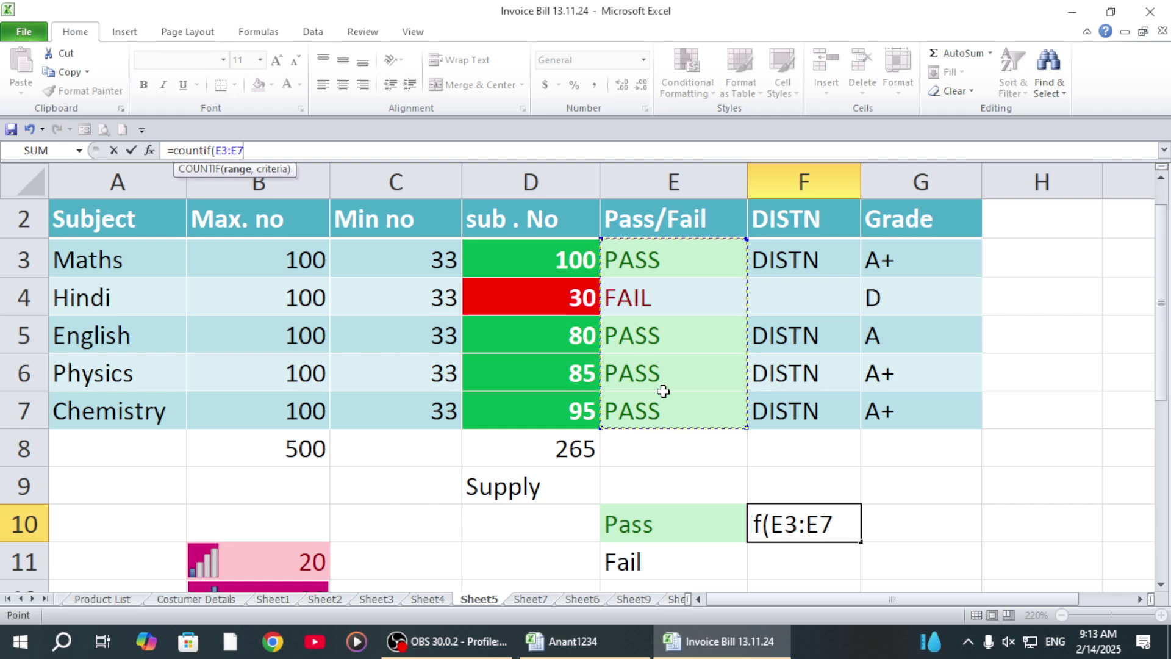
{"action": "type", "text": ",\""}
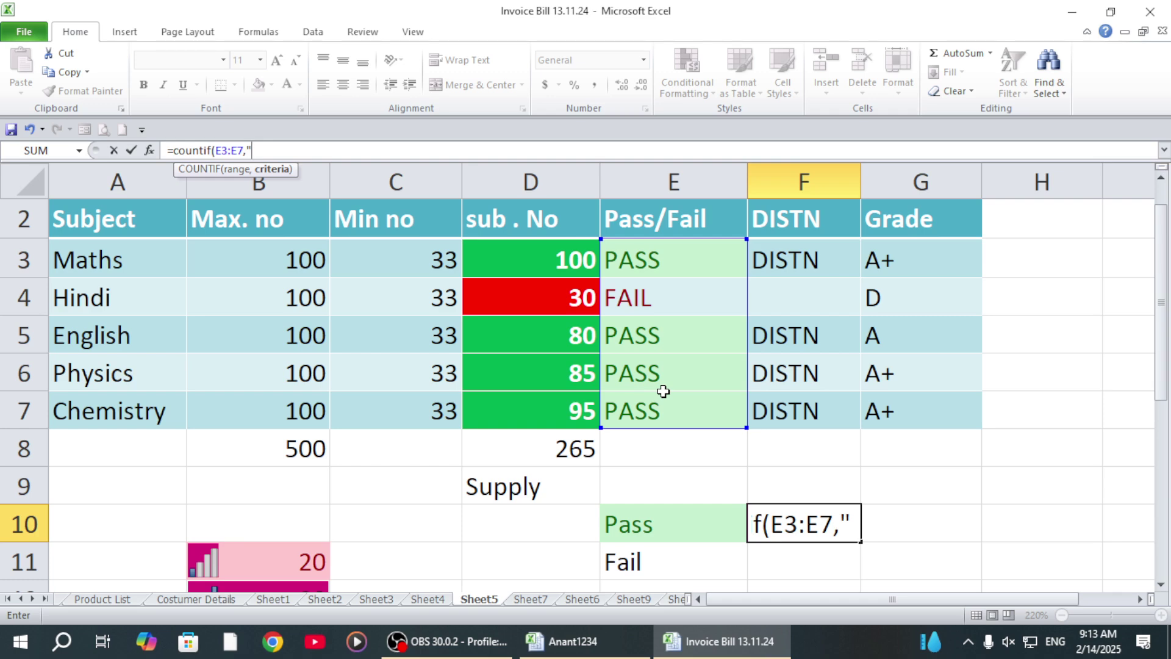
{"action": "type", "text": "pas"}
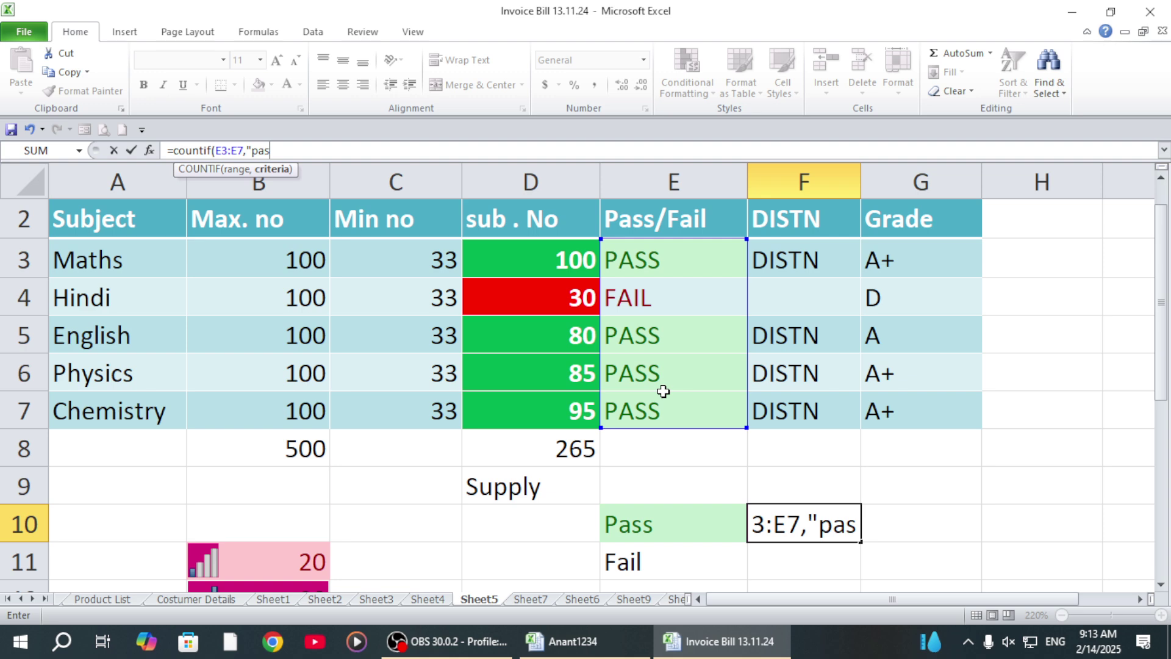
{"action": "type", "text": "s\")"}
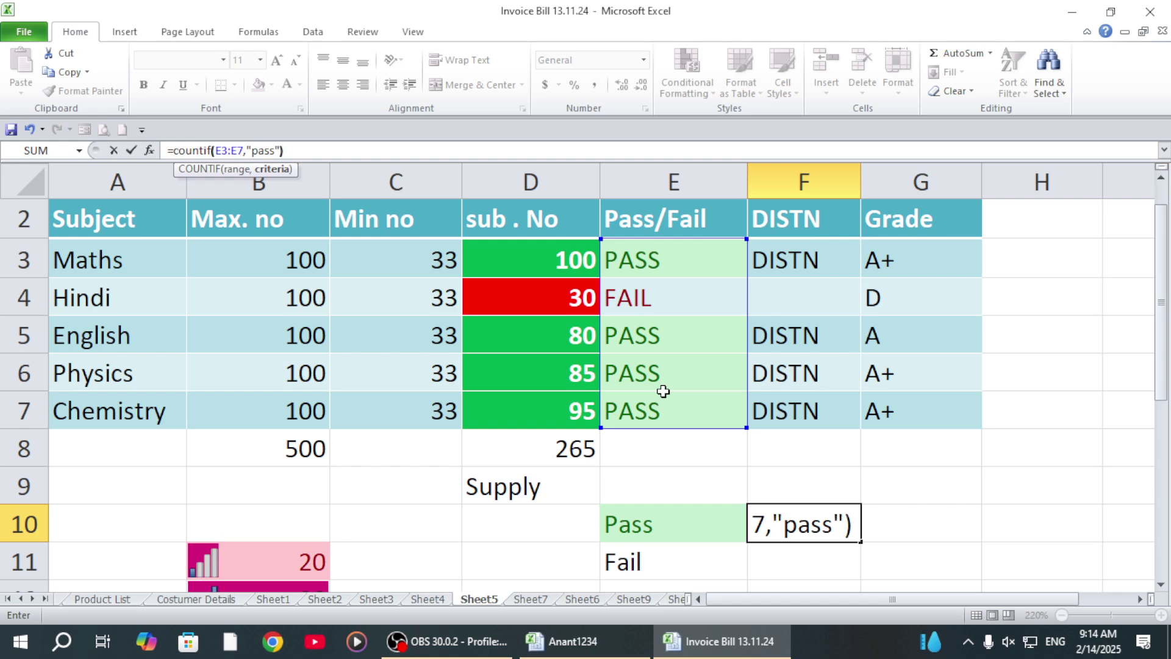
{"action": "key", "text": "Return"}
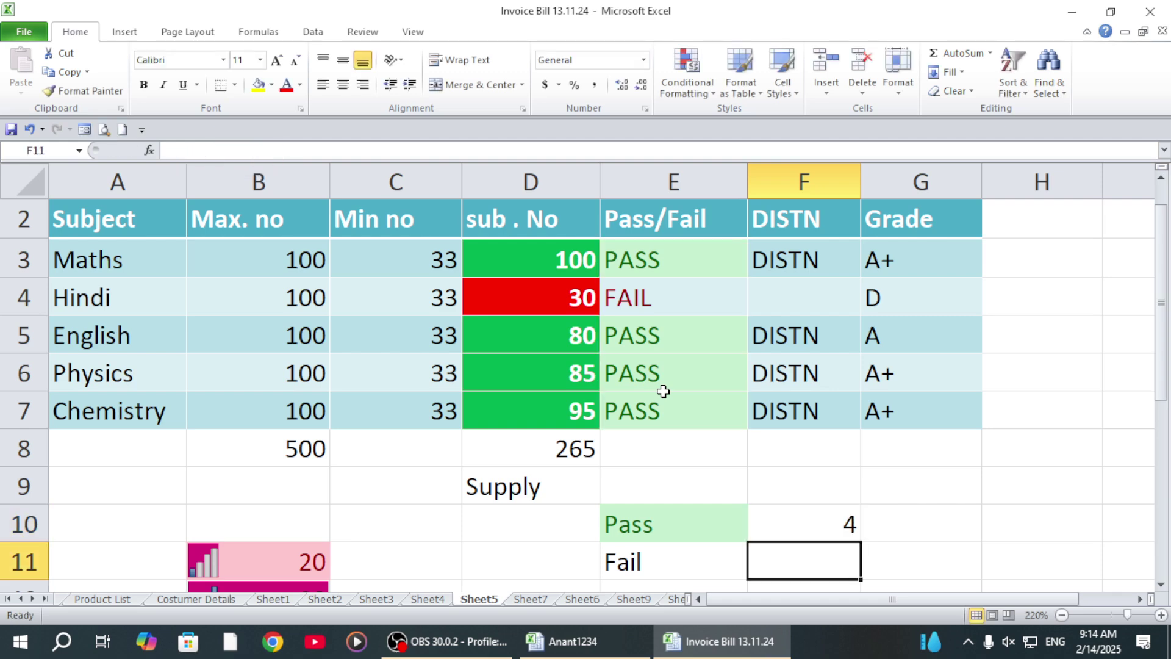
Enter =5-F10 in F11 beside the Fail label to calculate the number of failed subjects.
{"action": "left_click", "coordinate": [815, 524]}
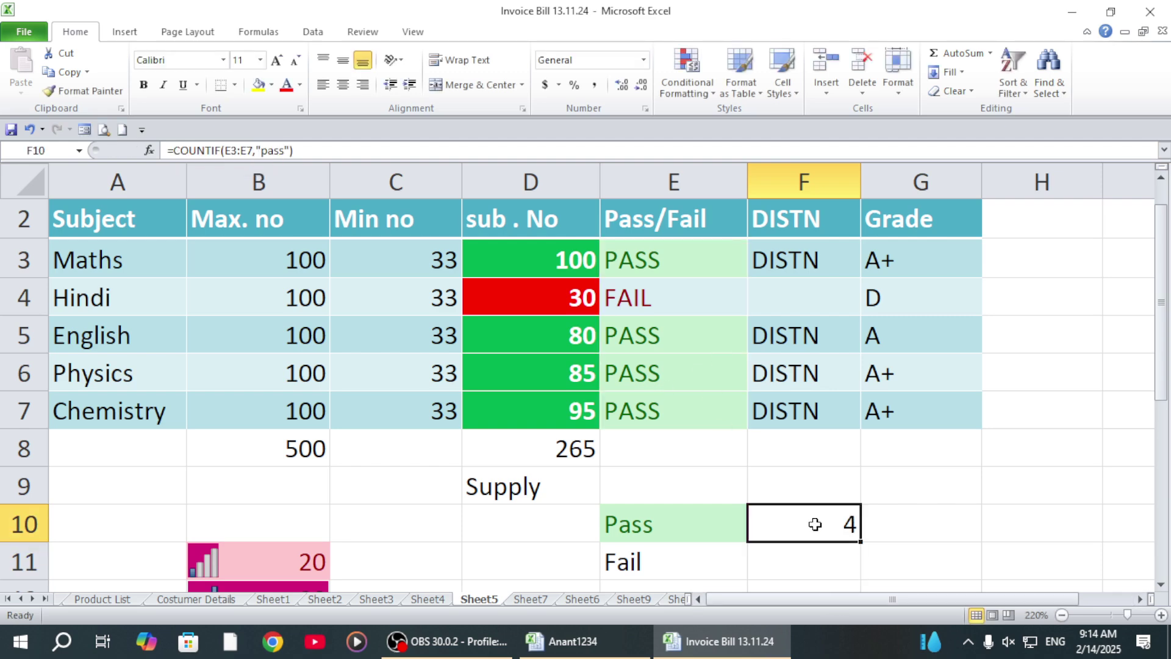
{"action": "key", "text": "Return"}
{"action": "type", "text": "="}
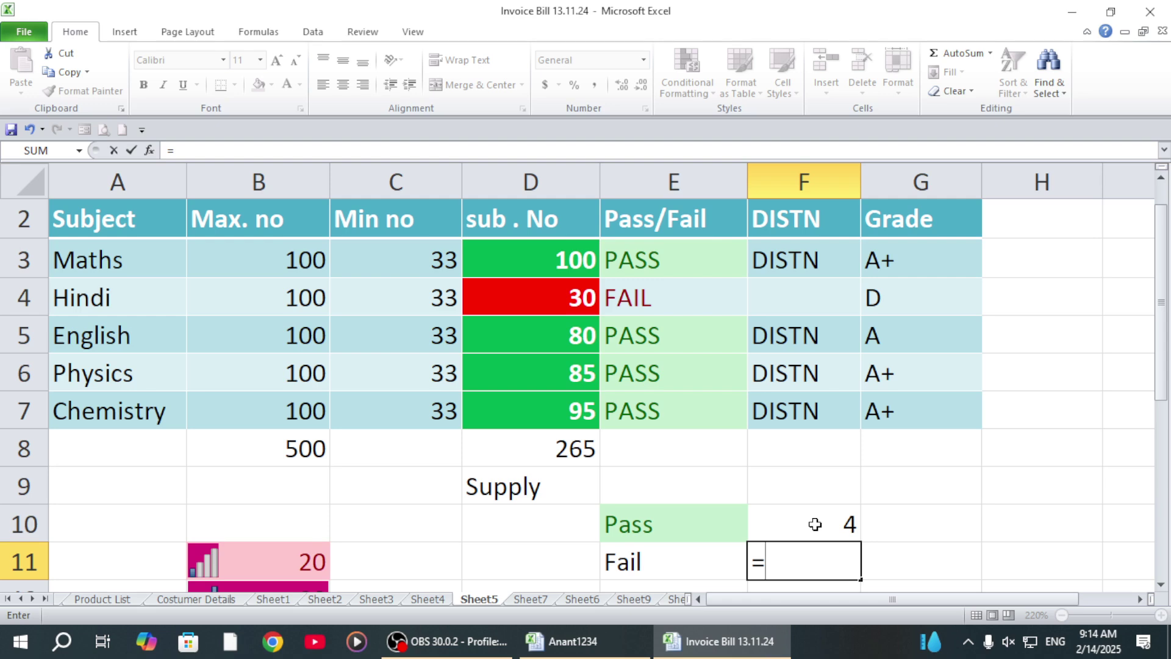
{"action": "type", "text": "8"}
{"action": "key", "text": "BackSpace"}
{"action": "type", "text": "5-"}
{"action": "left_click", "coordinate": [842, 523]}
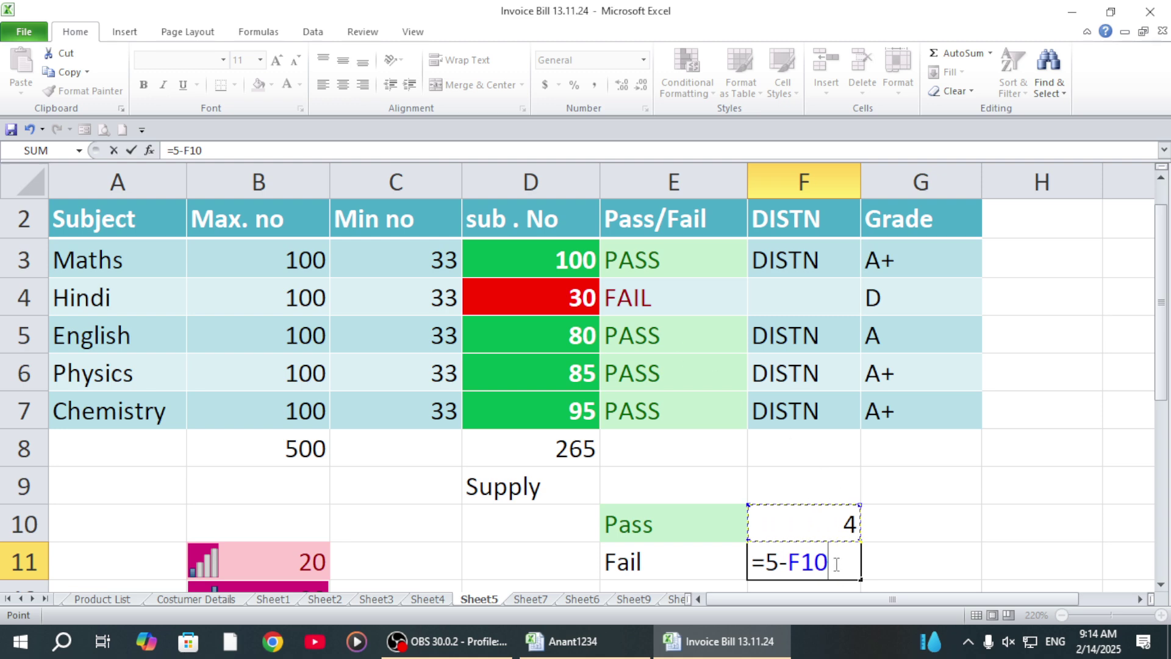
{"action": "key", "text": "Return"}
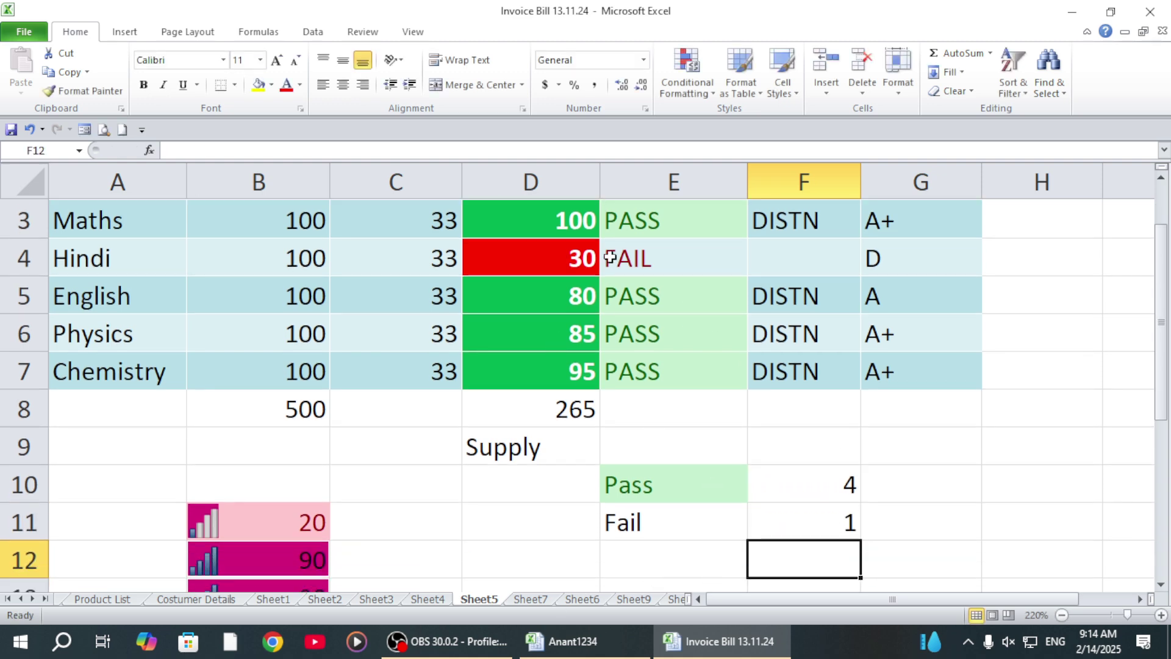
Set the English mark in D5 to 30 and check the Pass and Fail counts in F10 and F11.
{"action": "left_click", "coordinate": [561, 298]}
{"action": "type", "text": "30"}
{"action": "key", "text": "Return"}
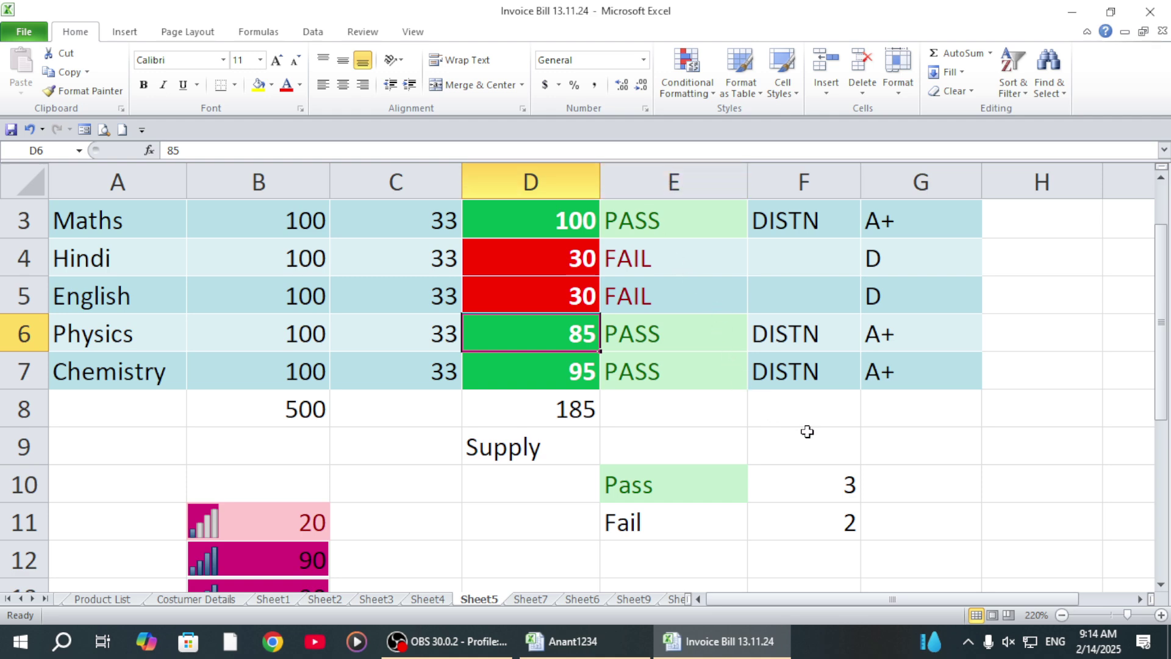
{"action": "left_click", "coordinate": [816, 477]}
{"action": "left_click", "coordinate": [812, 517]}
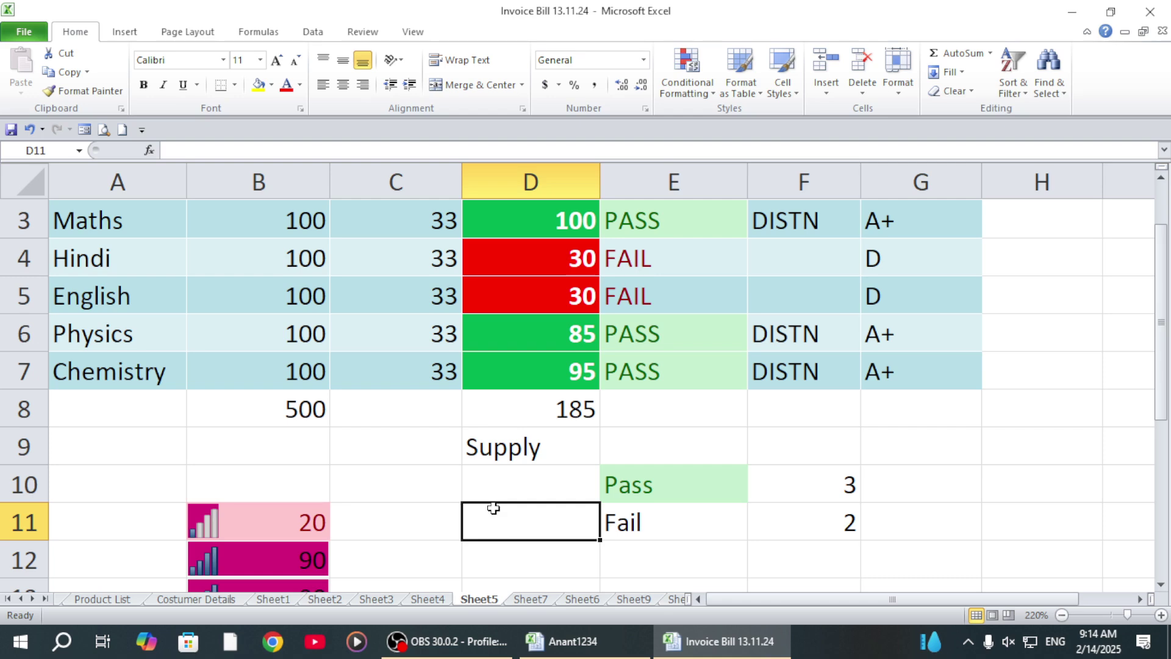
Inspect the nested IF result formula in D9 and the Maths mark in D3.
{"action": "left_click", "coordinate": [534, 439]}
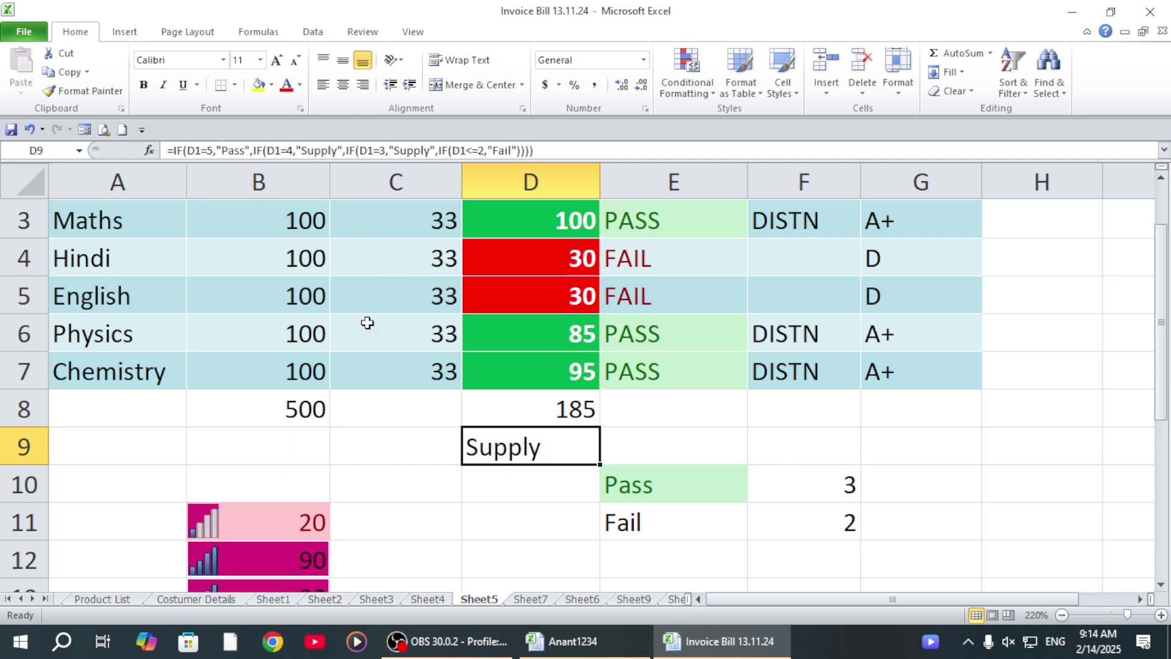
{"action": "left_click", "coordinate": [526, 518]}
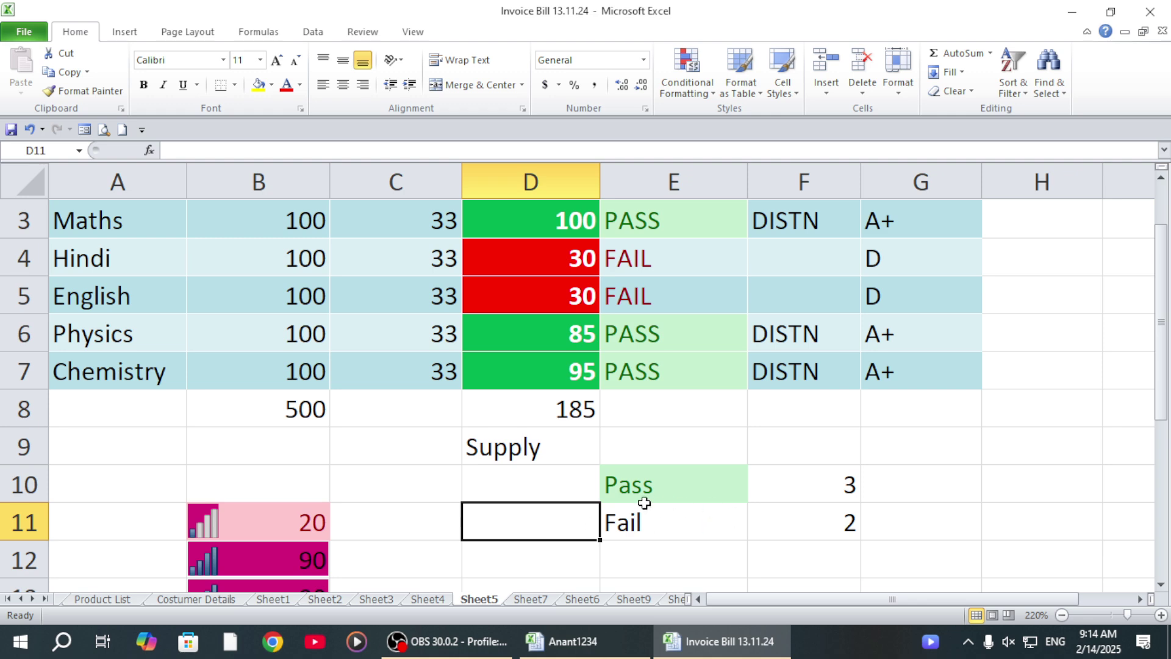
{"action": "left_click", "coordinate": [547, 221]}
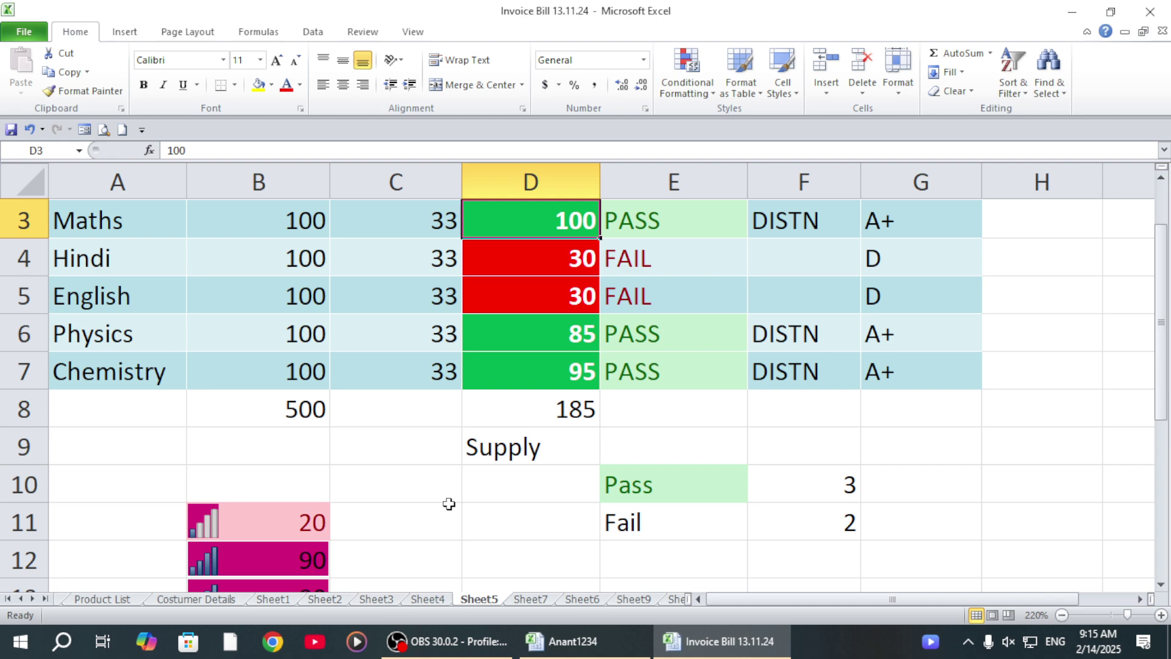
{"action": "left_click", "coordinate": [517, 516]}
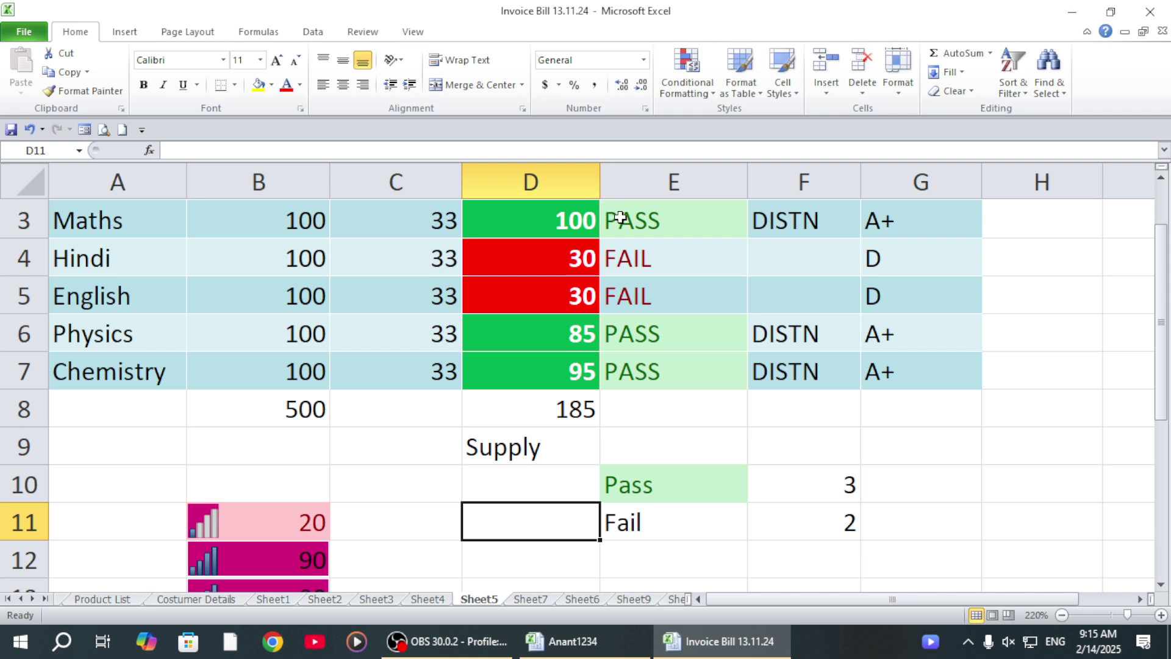
Set the Hindi mark in D4 to 40 and check the Pass count in F10.
{"action": "left_click", "coordinate": [530, 268]}
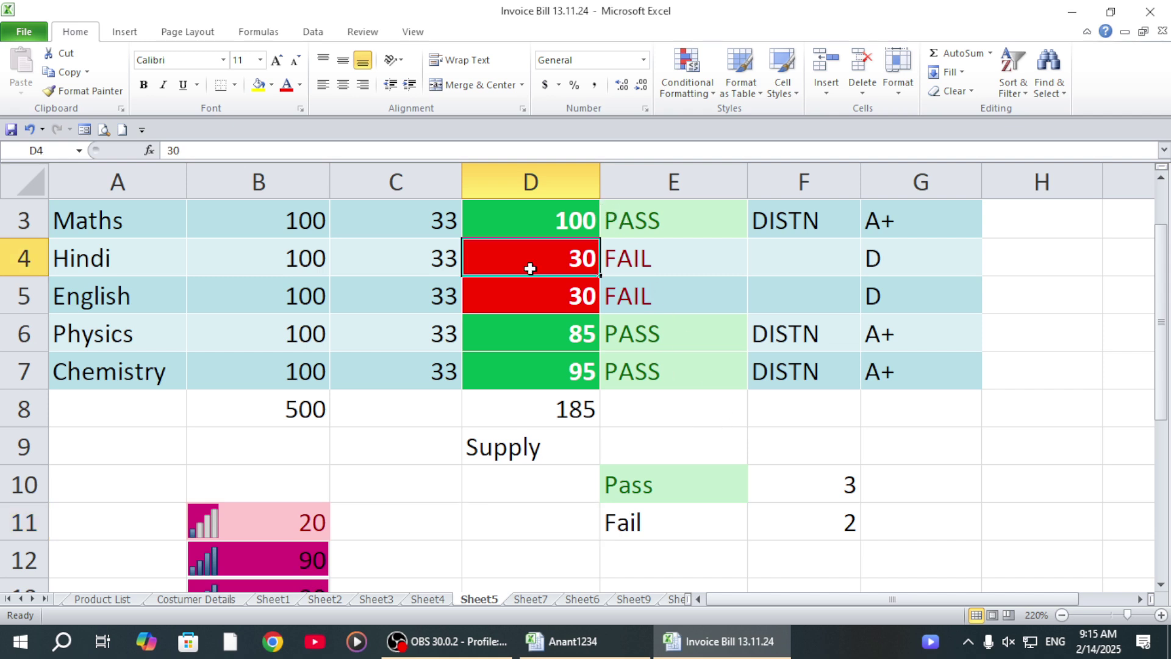
{"action": "type", "text": "40"}
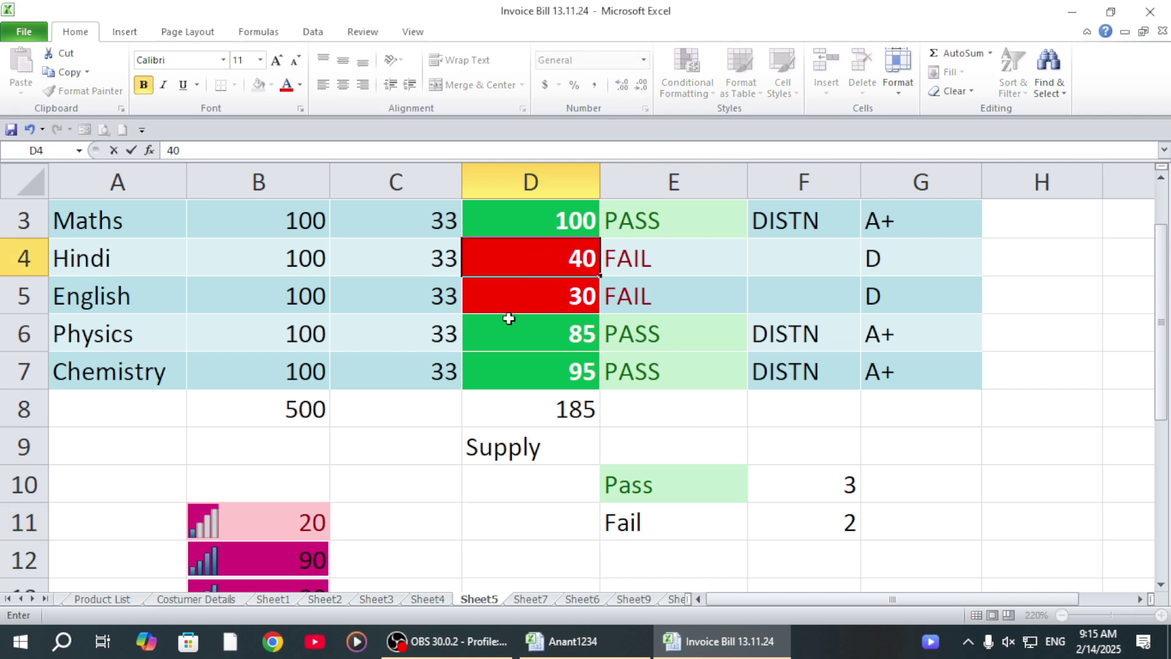
{"action": "left_click", "coordinate": [507, 322]}
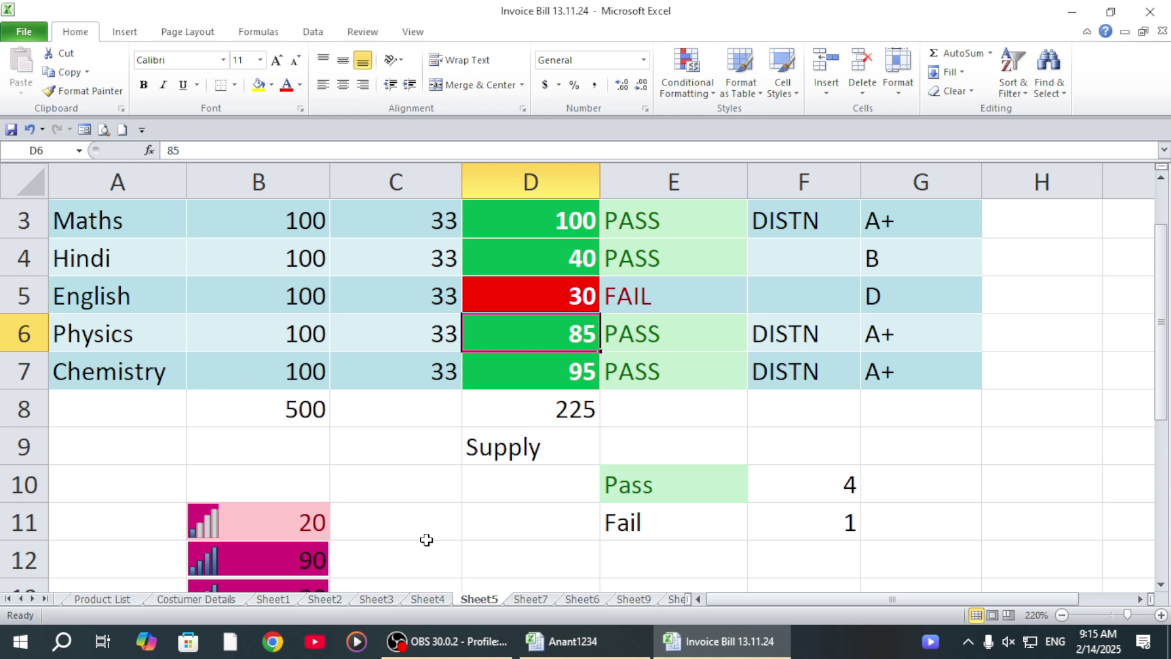
{"action": "left_click", "coordinate": [494, 528]}
{"action": "left_click", "coordinate": [769, 490]}
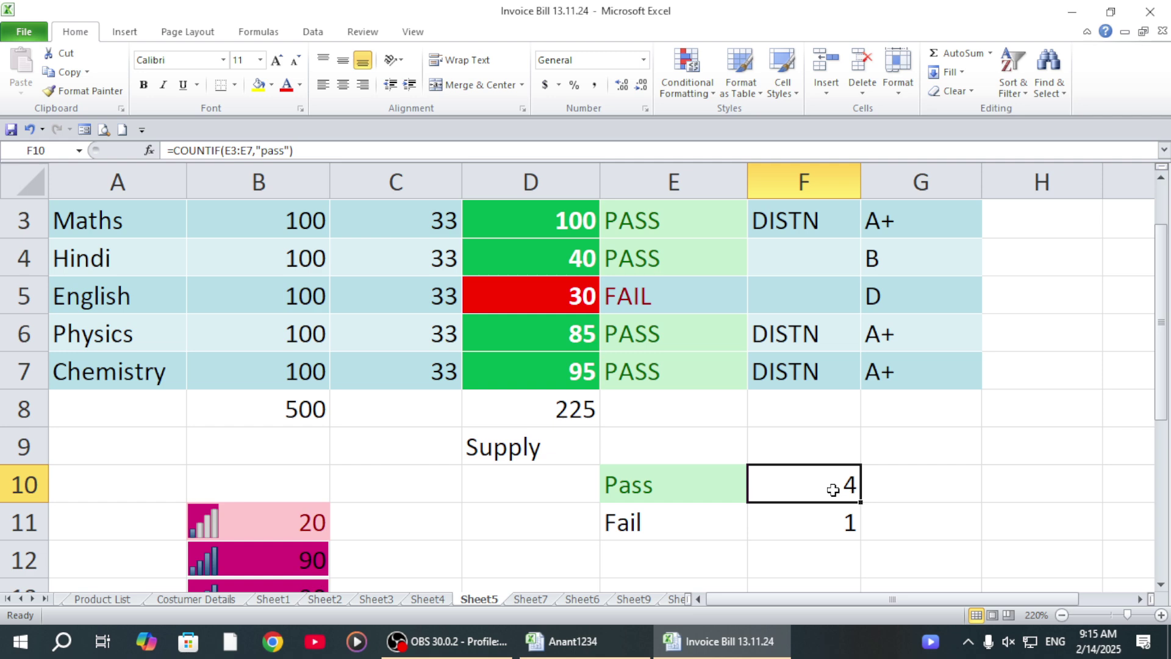
Set the English mark in D5 to 40 and check the Pass count in F10.
{"action": "left_click", "coordinate": [564, 296]}
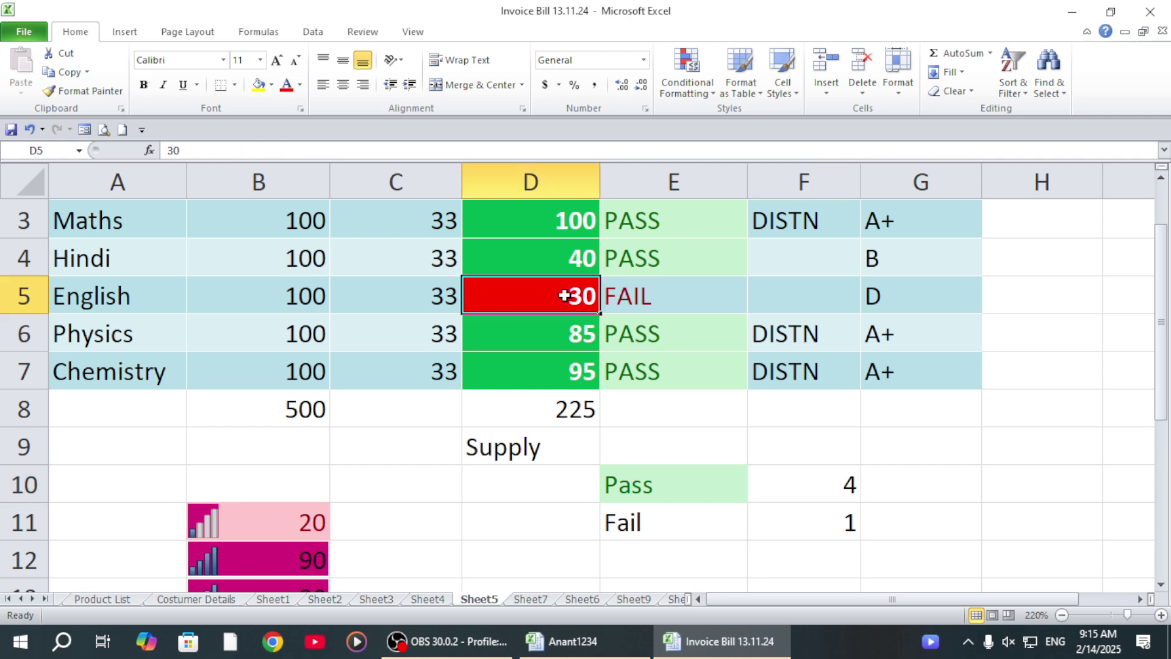
{"action": "type", "text": "40"}
{"action": "left_click", "coordinate": [808, 484]}
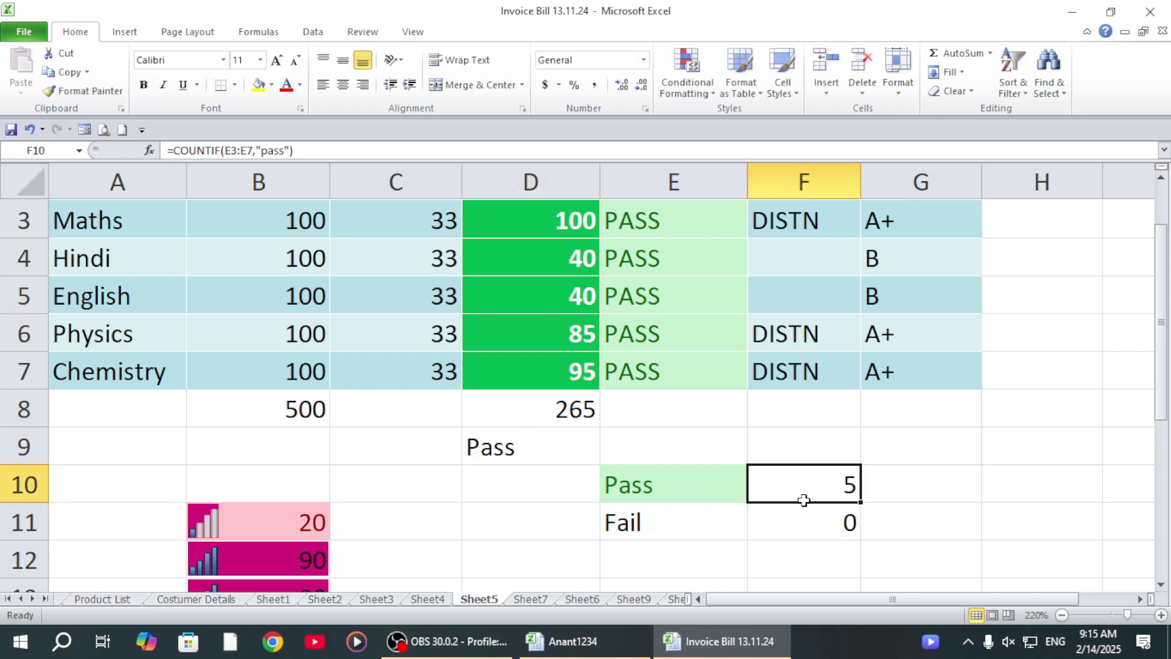
Set the English mark in D5 to 20 and check the Pass count in F10.
{"action": "left_click", "coordinate": [534, 298]}
{"action": "type", "text": "20"}
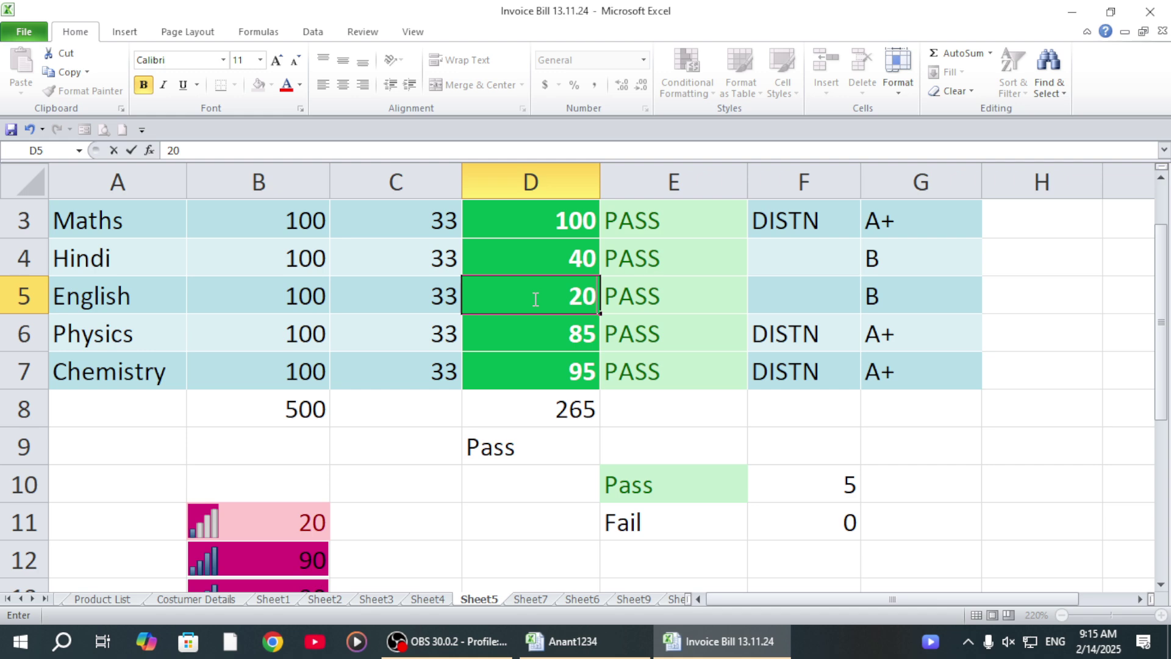
{"action": "left_click", "coordinate": [465, 386]}
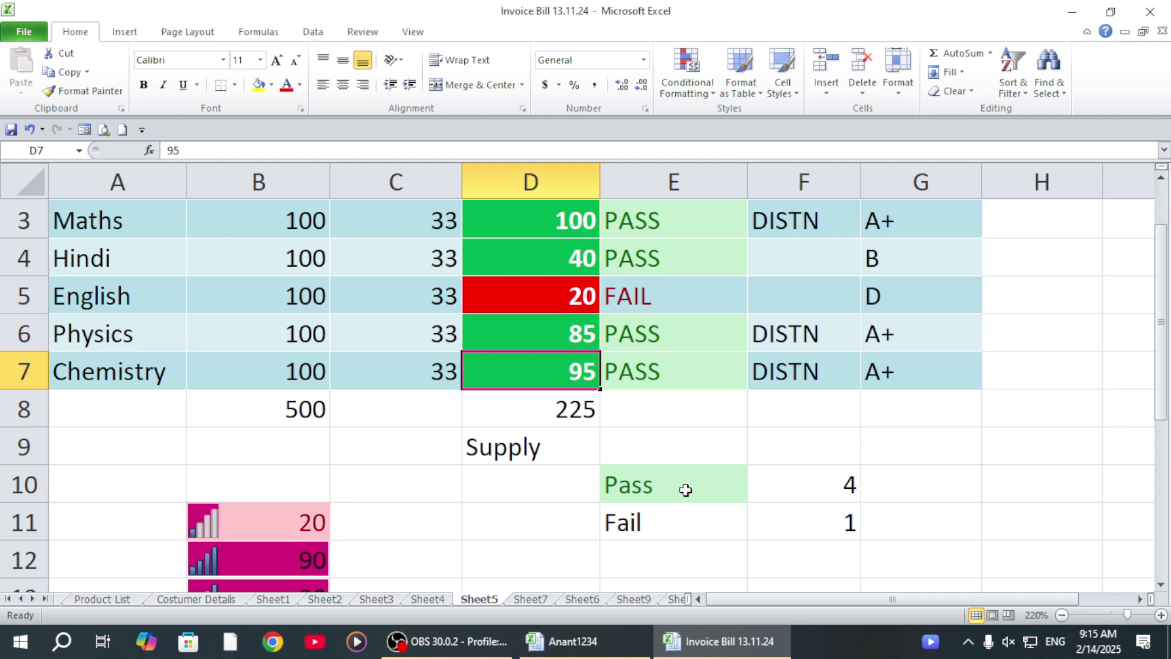
{"action": "left_click", "coordinate": [809, 486]}
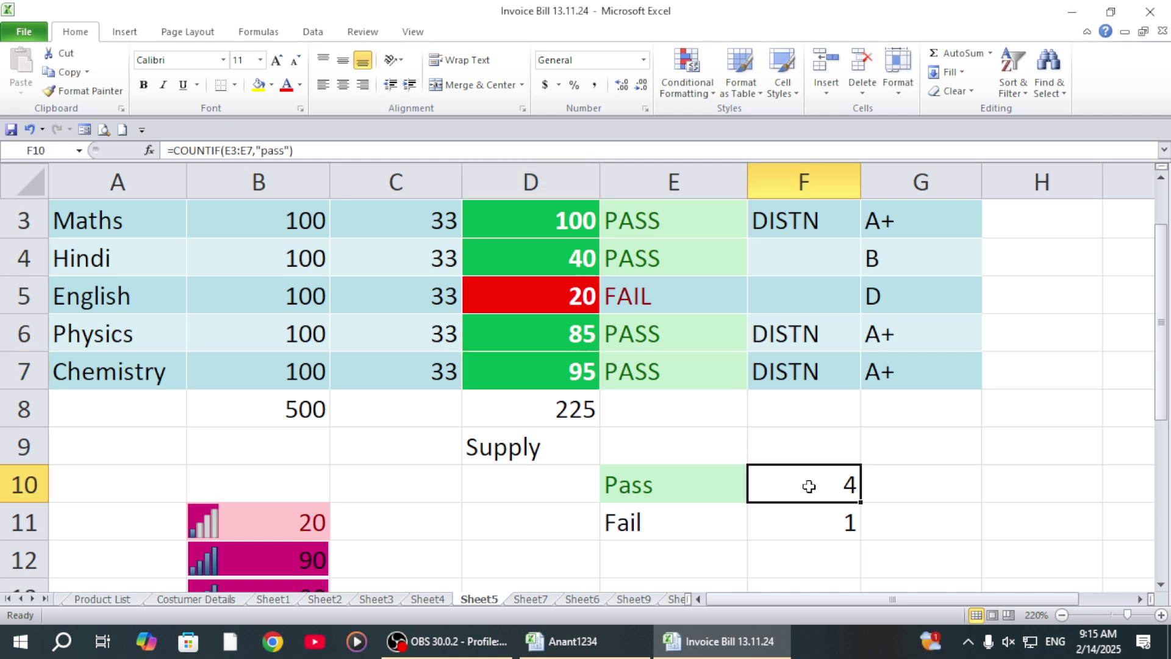
Set the Physics mark in D6 to 20.
{"action": "left_click", "coordinate": [530, 334]}
{"action": "type", "text": "20"}
{"action": "left_click", "coordinate": [415, 371]}
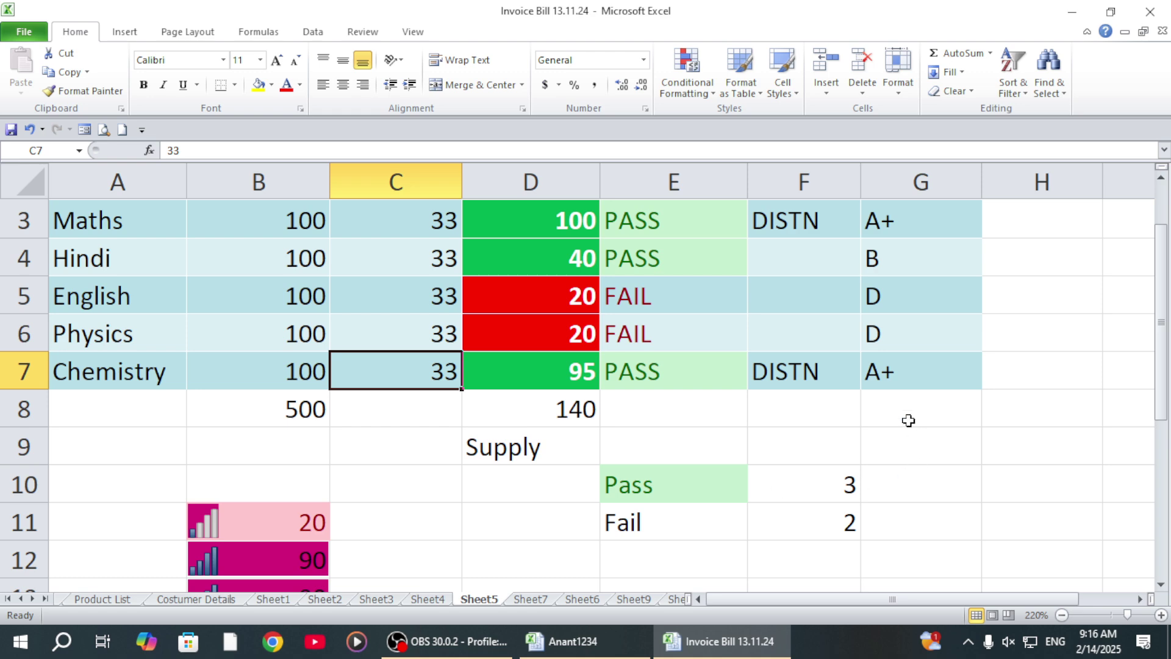
Set the Hindi mark in D4 to 10 and check the Pass and Fail counts in F10 and F11.
{"action": "left_click", "coordinate": [533, 258]}
{"action": "type", "text": "10"}
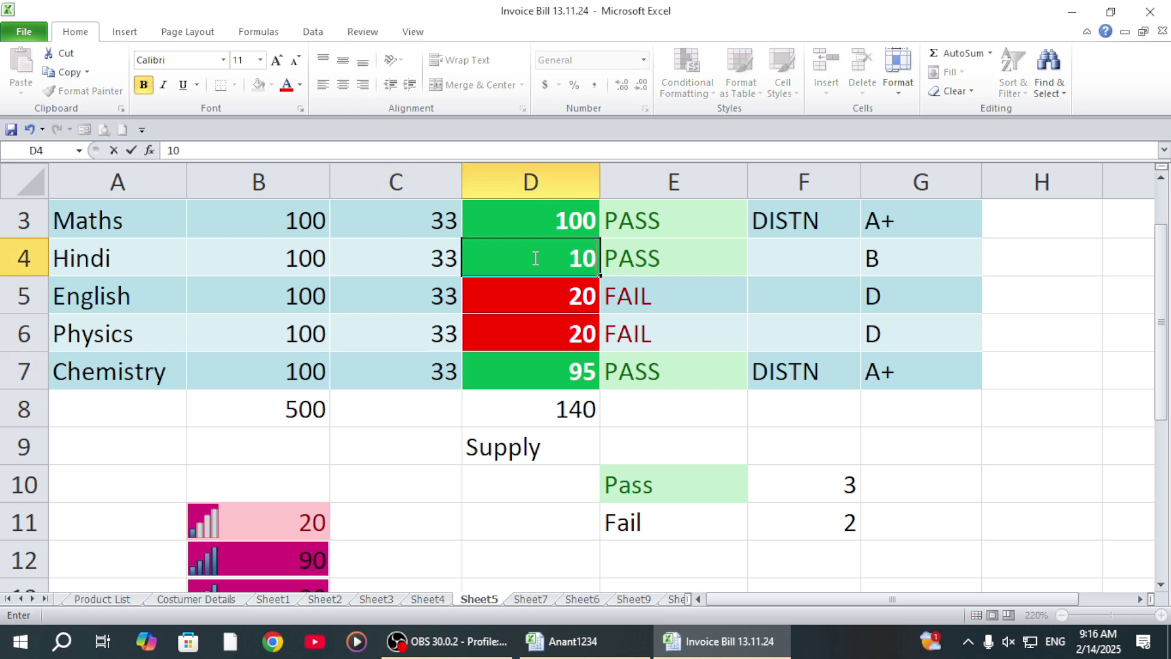
{"action": "left_click", "coordinate": [425, 348]}
{"action": "left_click", "coordinate": [593, 485]}
{"action": "left_click", "coordinate": [671, 486]}
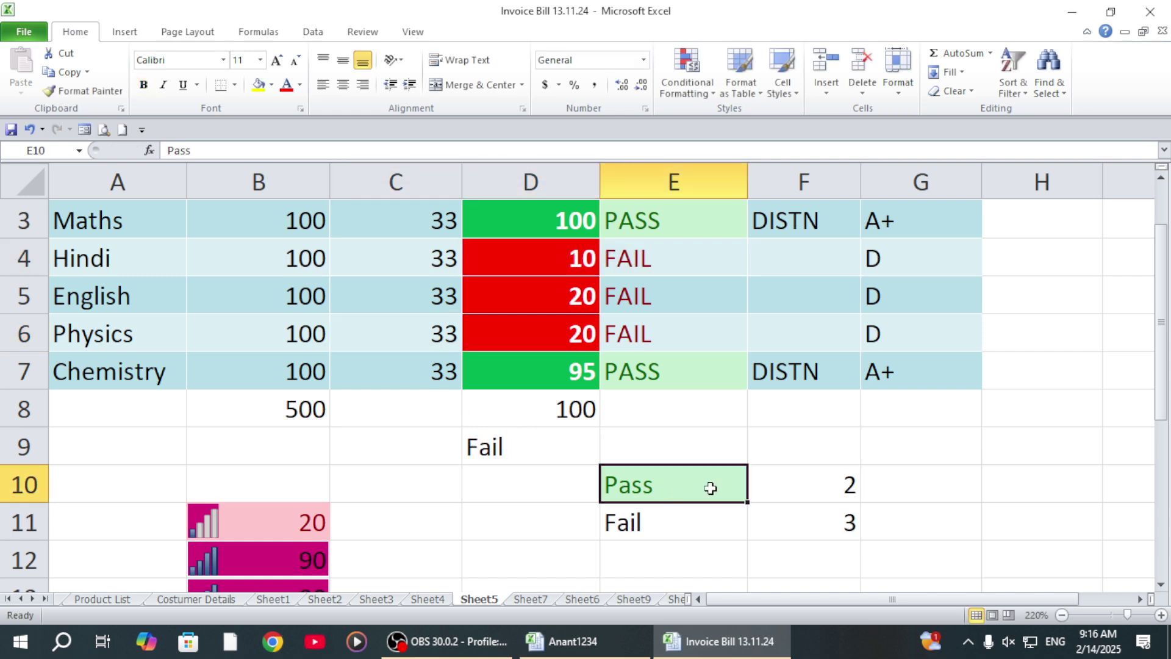
{"action": "left_click", "coordinate": [829, 492]}
{"action": "left_click", "coordinate": [701, 532]}
{"action": "left_click", "coordinate": [802, 526]}
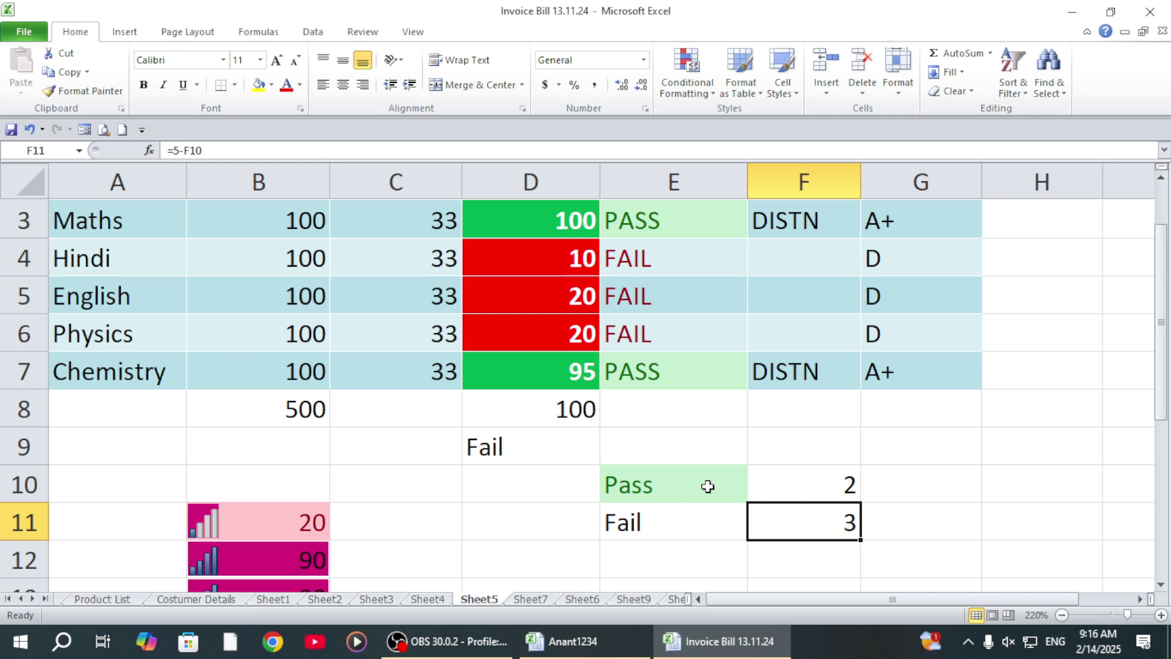
Set the Maths mark in D3 to 5 and check the Fail count in F11 against the Chemistry mark.
{"action": "scroll", "coordinate": [683, 464], "scroll_direction": "up", "scroll_amount": 1}
{"action": "left_click", "coordinate": [555, 290]}
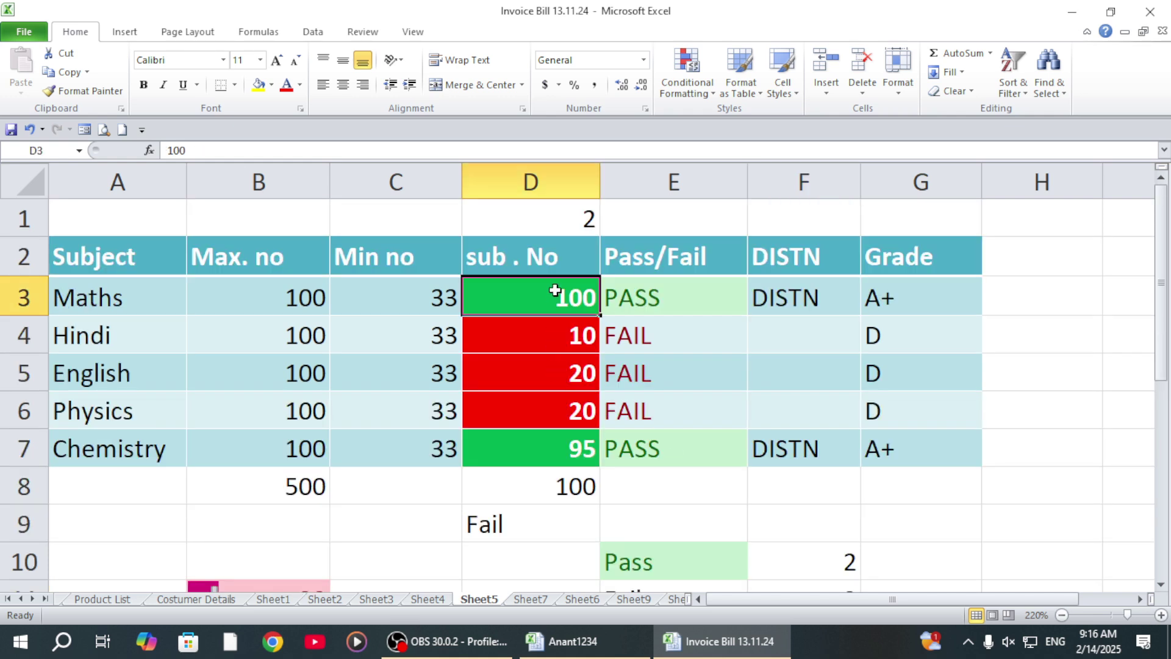
{"action": "type", "text": "5"}
{"action": "left_click", "coordinate": [382, 401]}
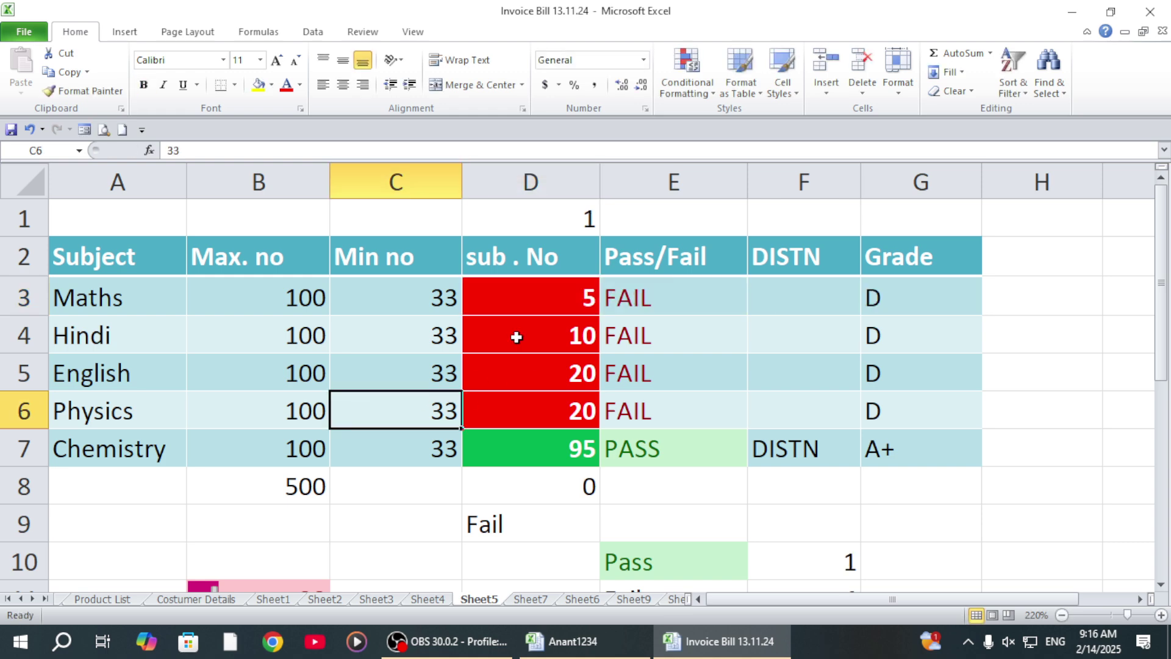
{"action": "scroll", "coordinate": [610, 366], "scroll_direction": "down", "scroll_amount": 2}
{"action": "left_click", "coordinate": [610, 445]}
{"action": "left_click", "coordinate": [840, 451]}
{"action": "scroll", "coordinate": [840, 450], "scroll_direction": "up", "scroll_amount": 2}
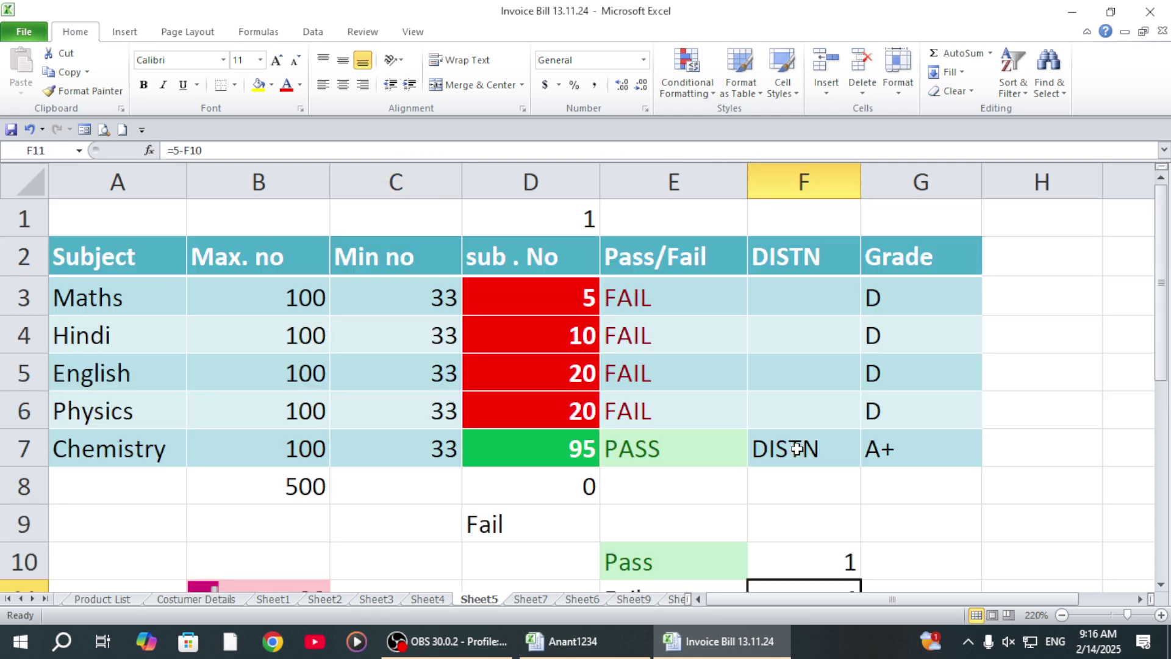
{"action": "left_click", "coordinate": [540, 450]}
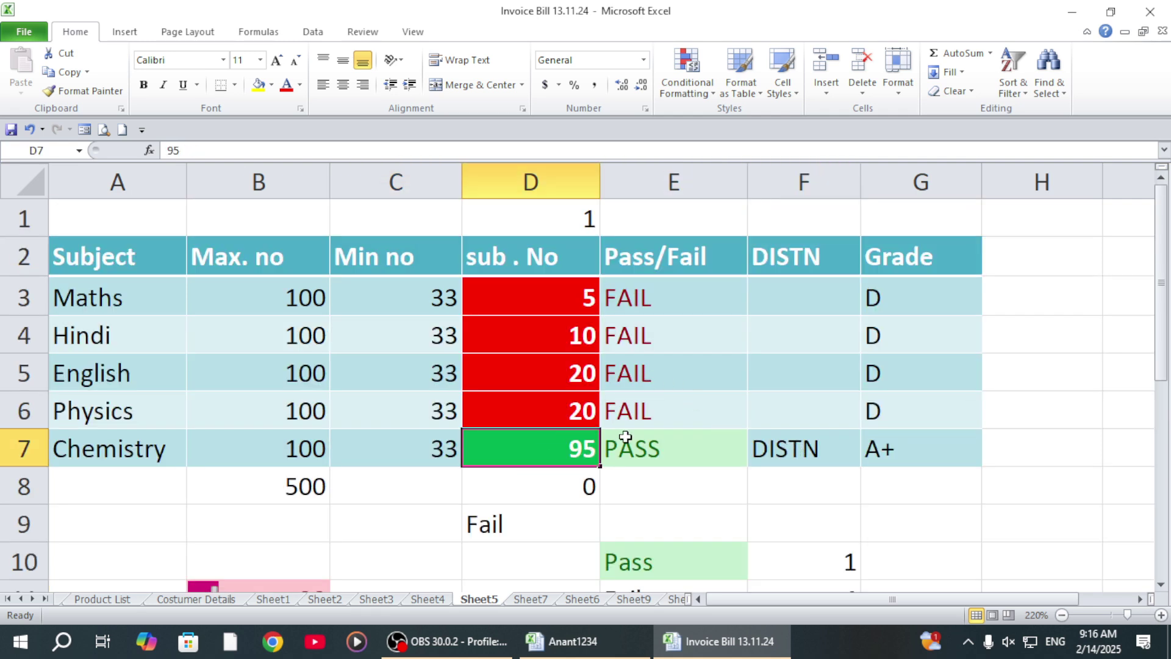
{"action": "scroll", "coordinate": [704, 439], "scroll_direction": "down", "scroll_amount": 2}
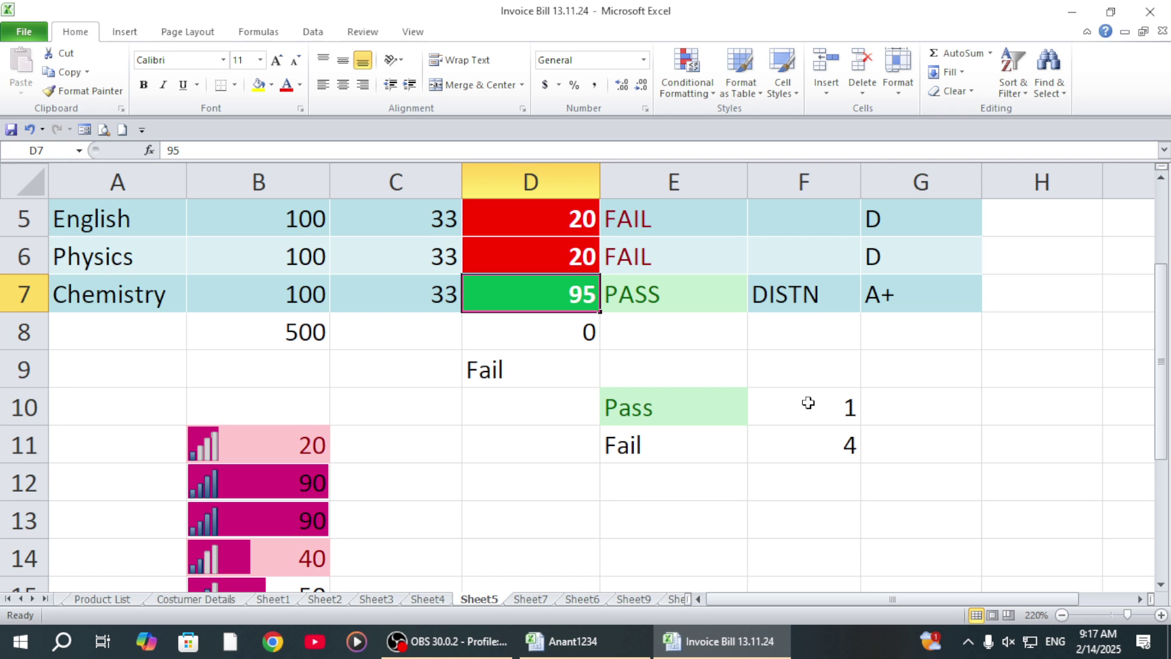
Start an IF formula in D11 that returns "PASS" when the pass count is 5: =if(F10=5,"PASS",.
{"action": "left_click", "coordinate": [537, 434]}
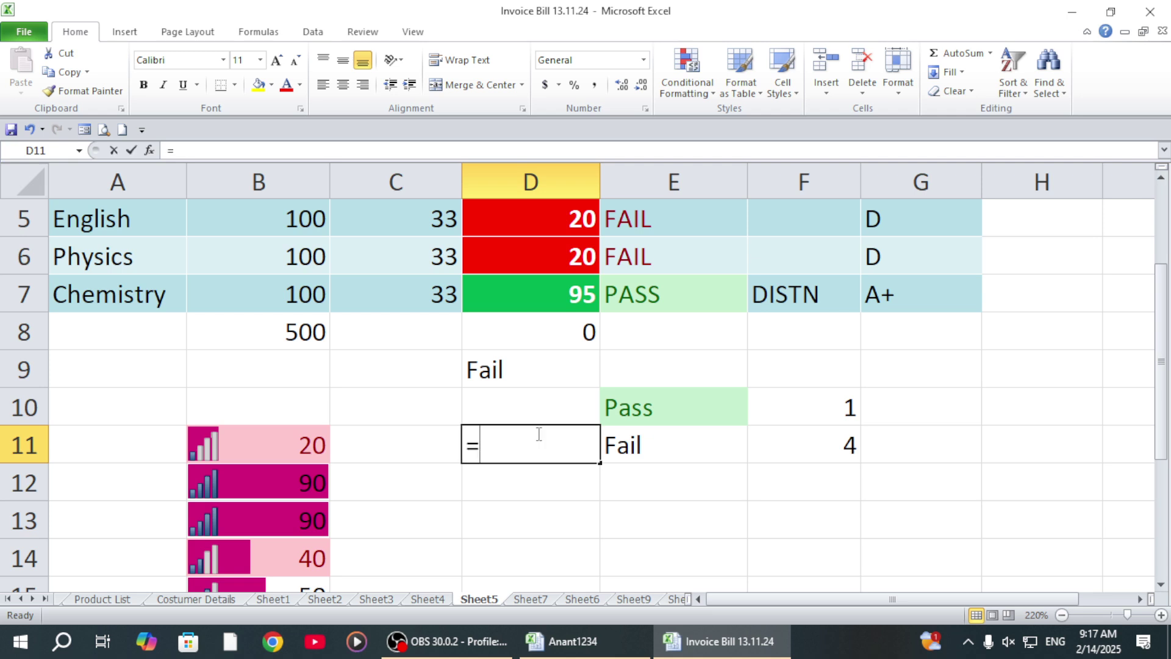
{"action": "type", "text": "=if("}
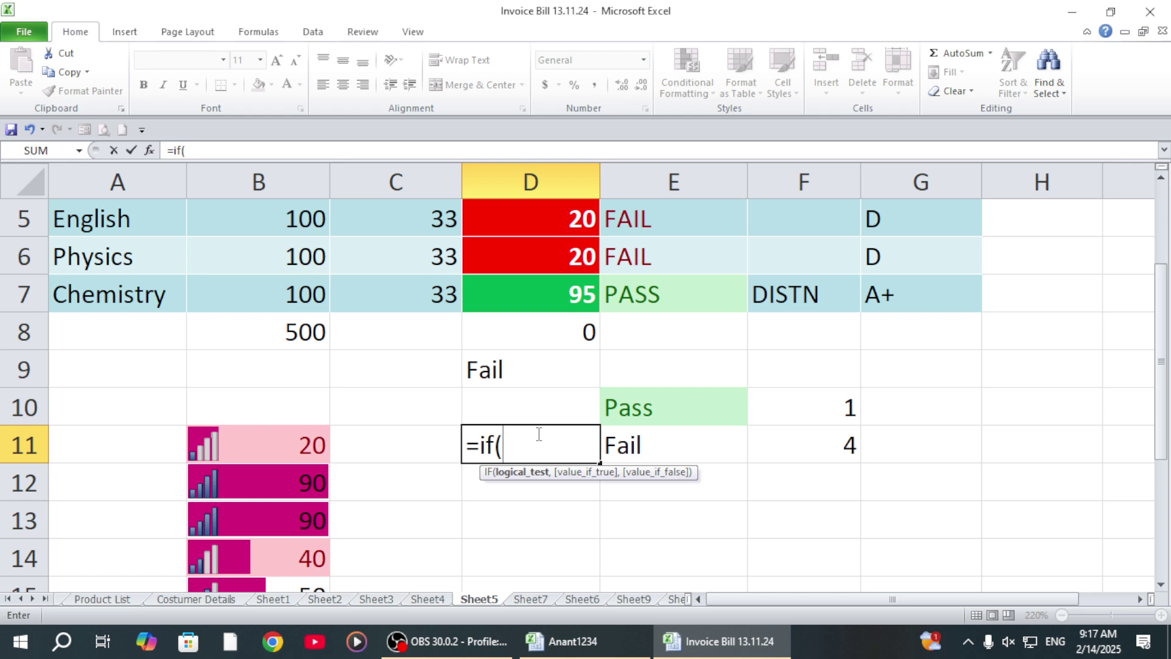
{"action": "left_click", "coordinate": [824, 415]}
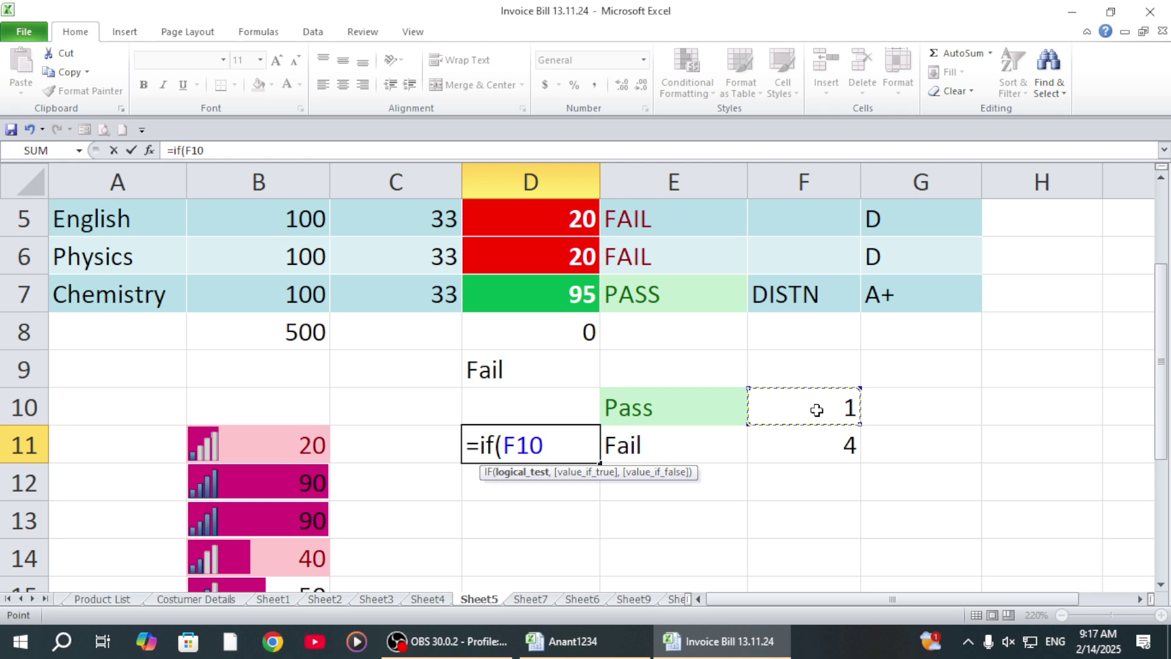
{"action": "type", "text": "=5"}
{"action": "type", "text": ",\""}
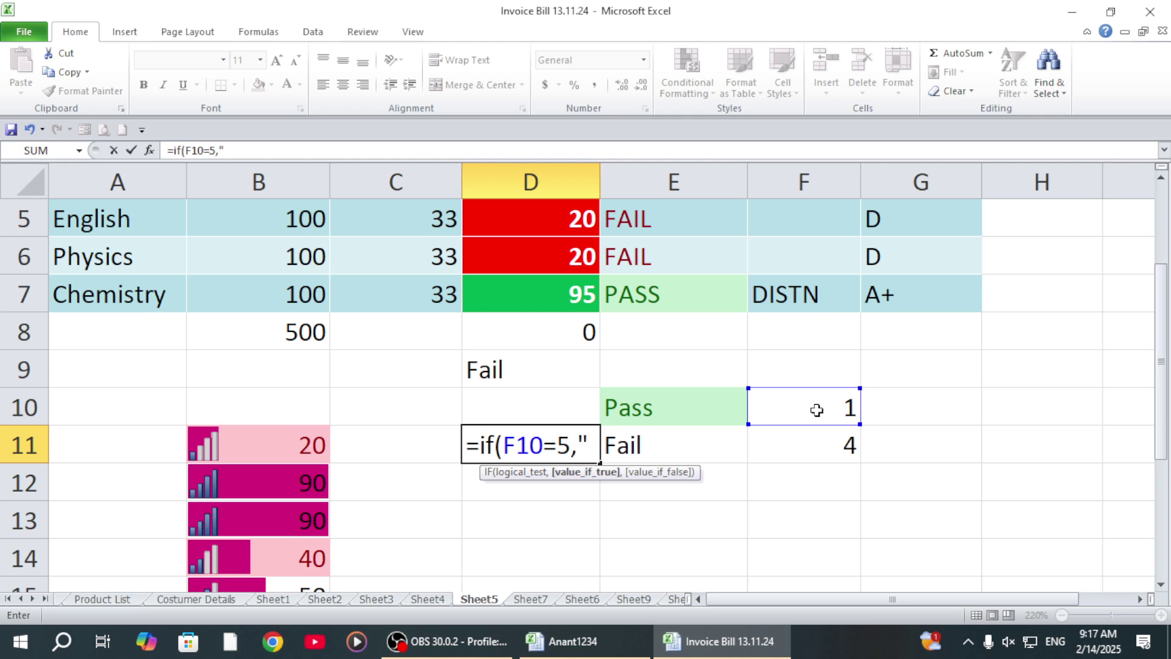
{"action": "type", "text": "PASS\","}
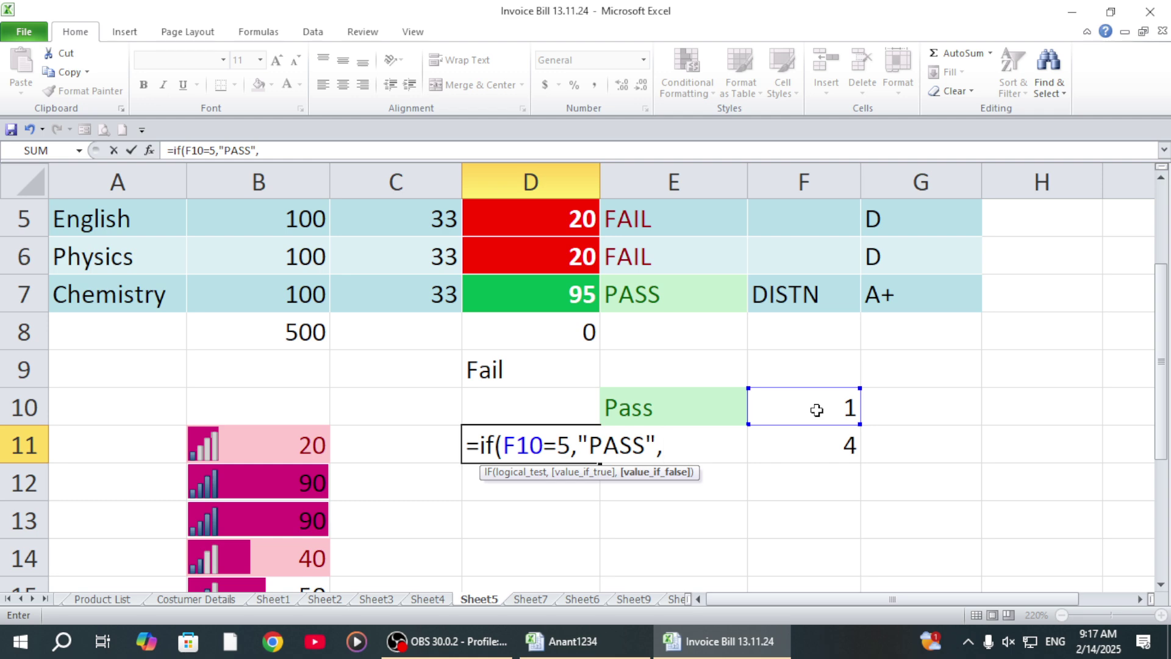
Nest a second IF in the D11 formula that returns "Supply" when the pass count is 4: IF(F10=4,"Supply",.
{"action": "type", "text": "IF("}
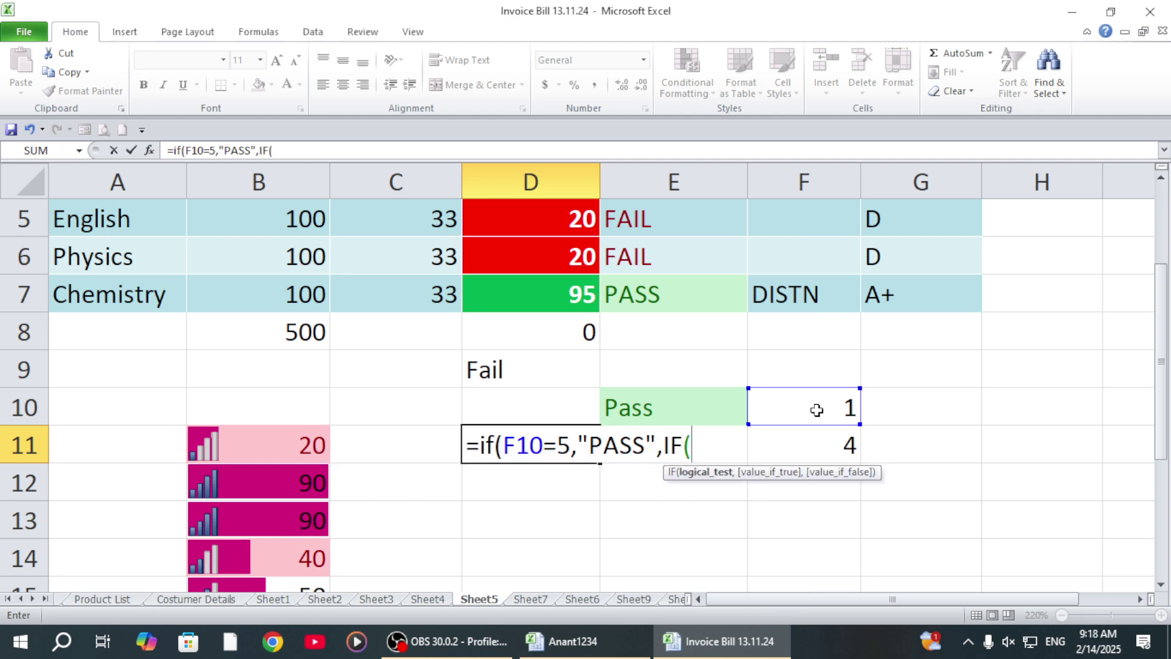
{"action": "left_click", "coordinate": [817, 410]}
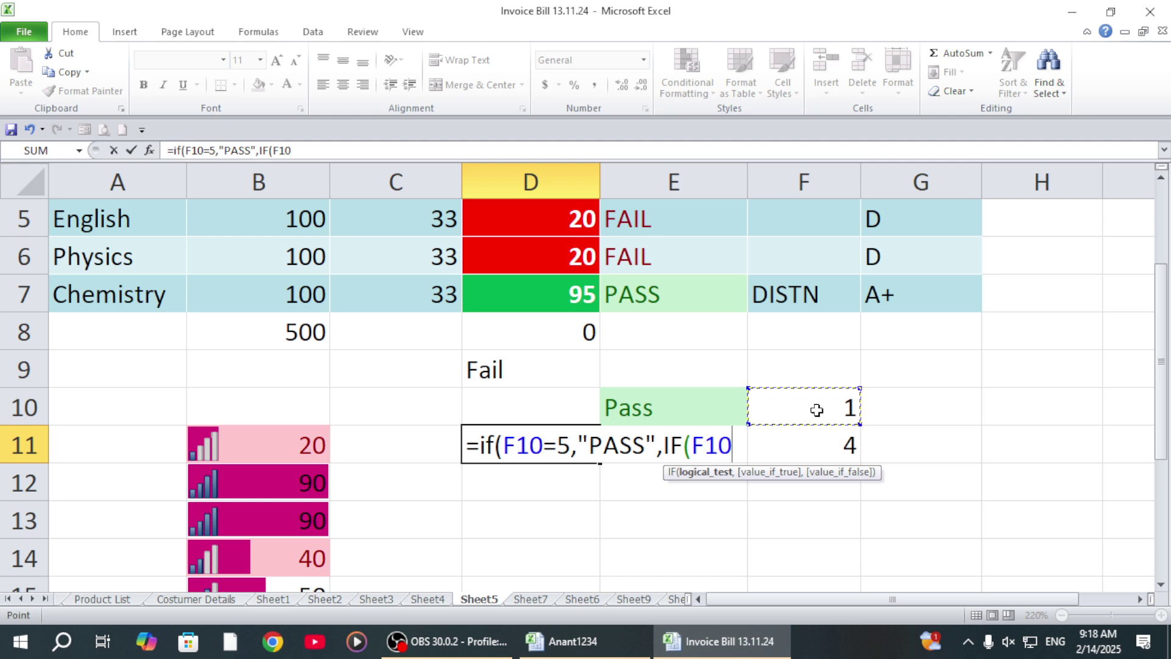
{"action": "type", "text": "=4,\"SU"}
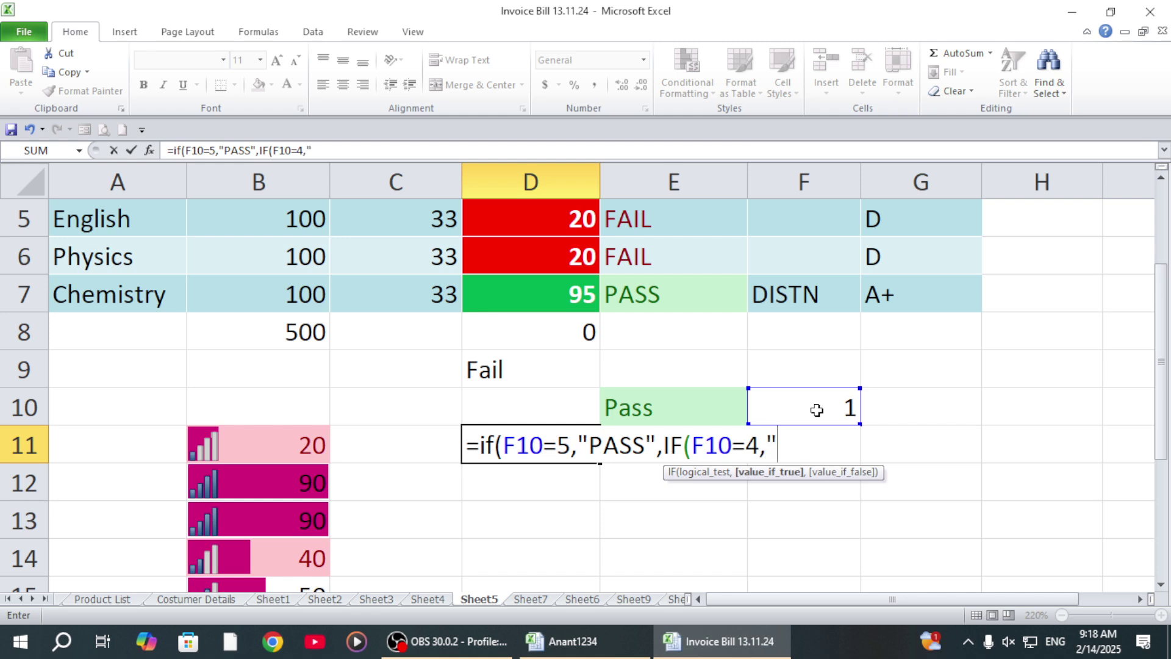
{"action": "type", "text": "LL"}
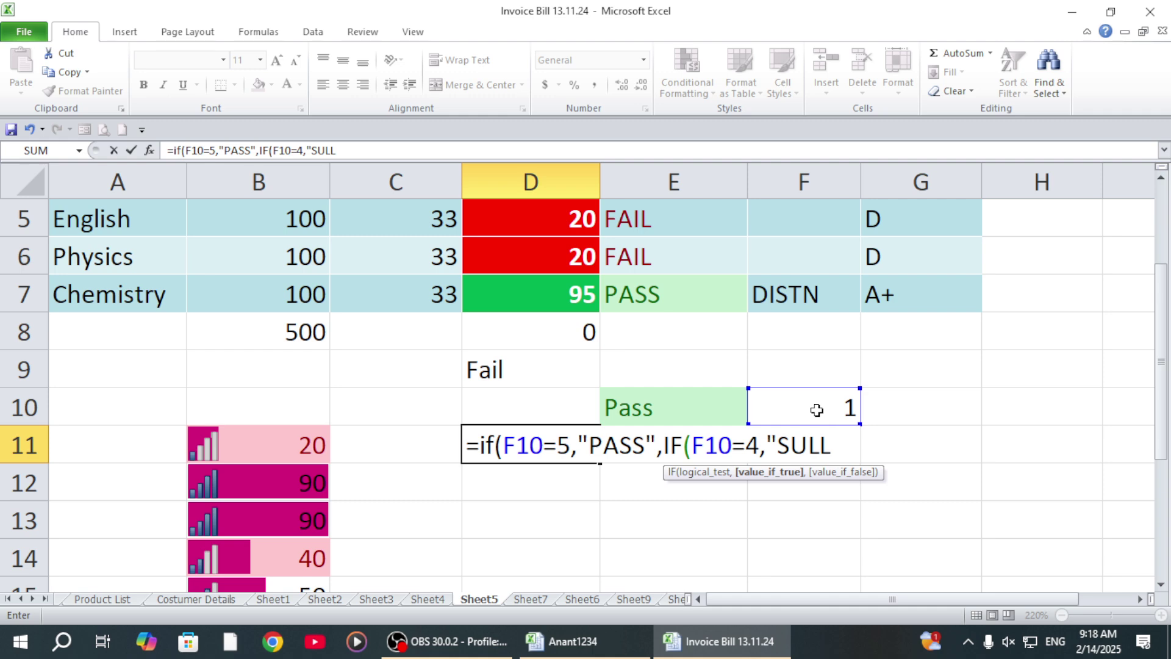
{"action": "key", "text": "BackSpace"}
{"action": "key", "text": "BackSpace"}
{"action": "key", "text": "BackSpace"}
{"action": "type", "text": "YPLLY"}
{"action": "key", "text": "BackSpace"}
{"action": "key", "text": "BackSpace"}
{"action": "key", "text": "BackSpace"}
{"action": "key", "text": "BackSpace"}
{"action": "key", "text": "BackSpace"}
{"action": "type", "text": "UPLYY"}
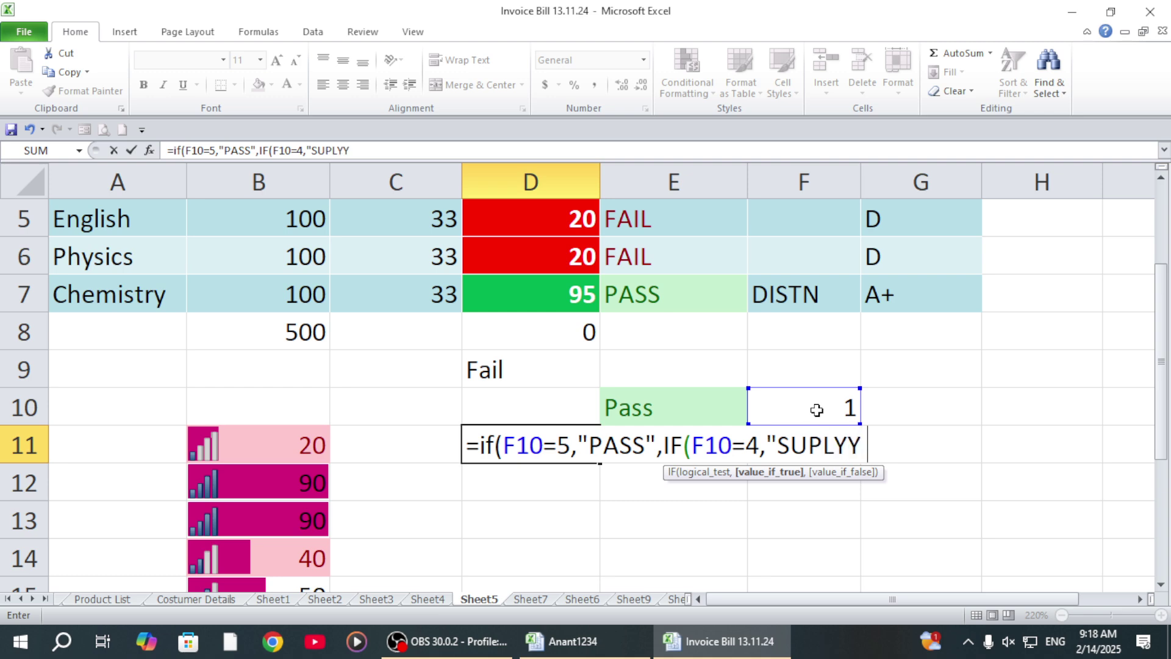
{"action": "key", "text": "BackSpace"}
{"action": "key", "text": "BackSpace"}
{"action": "key", "text": "BackSpace"}
{"action": "key", "text": "BackSpace"}
{"action": "type", "text": "PPLY"}
{"action": "key", "text": "BackSpace"}
{"action": "key", "text": "BackSpace"}
{"action": "key", "text": "BackSpace"}
{"action": "key", "text": "BackSpace"}
{"action": "key", "text": "BackSpace"}
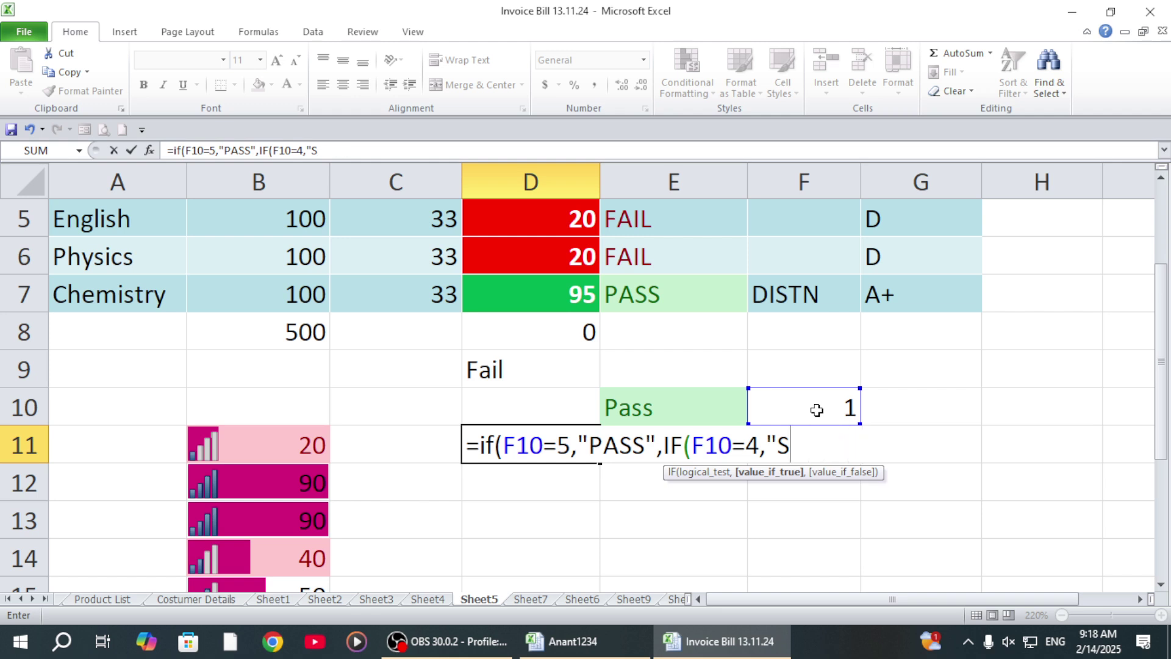
{"action": "type", "text": "upply"}
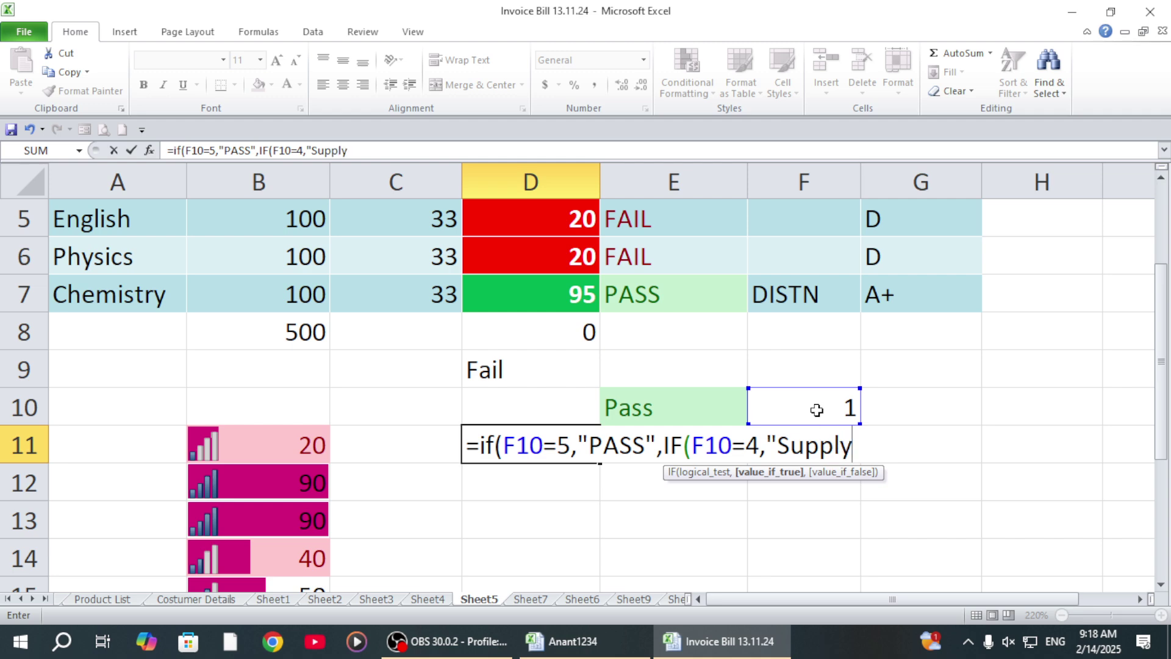
{"action": "type", "text": "\","}
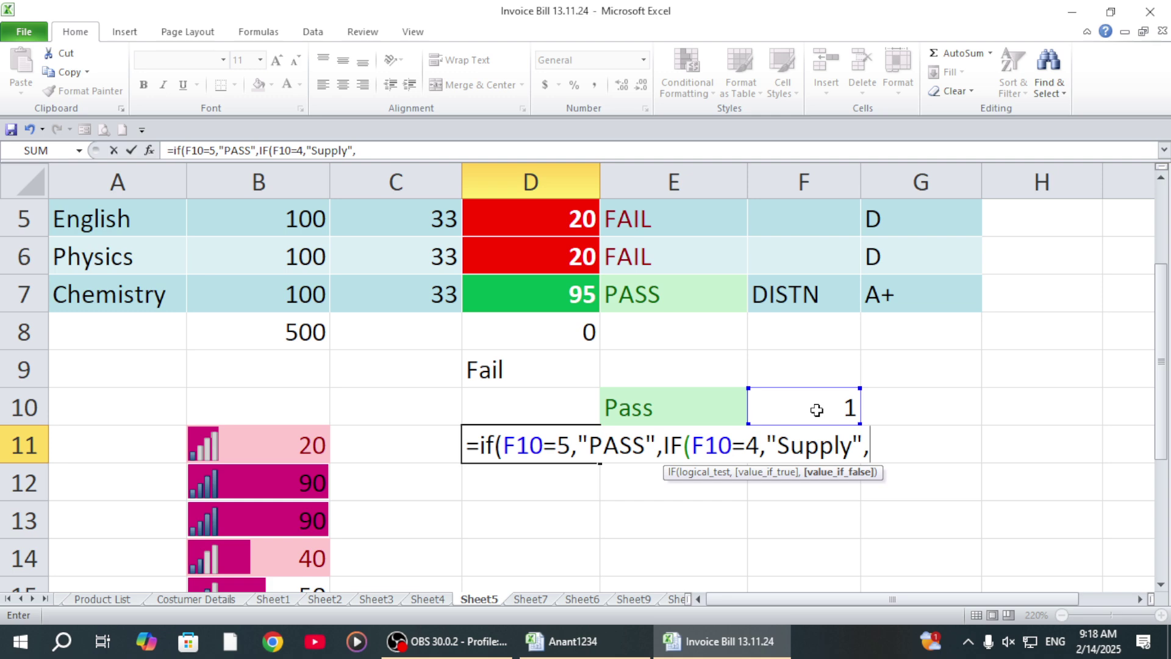
Nest a third IF in the D11 formula that returns "supply" when the pass count is 3: if(F10=3,"supply",.
{"action": "type", "text": "if("}
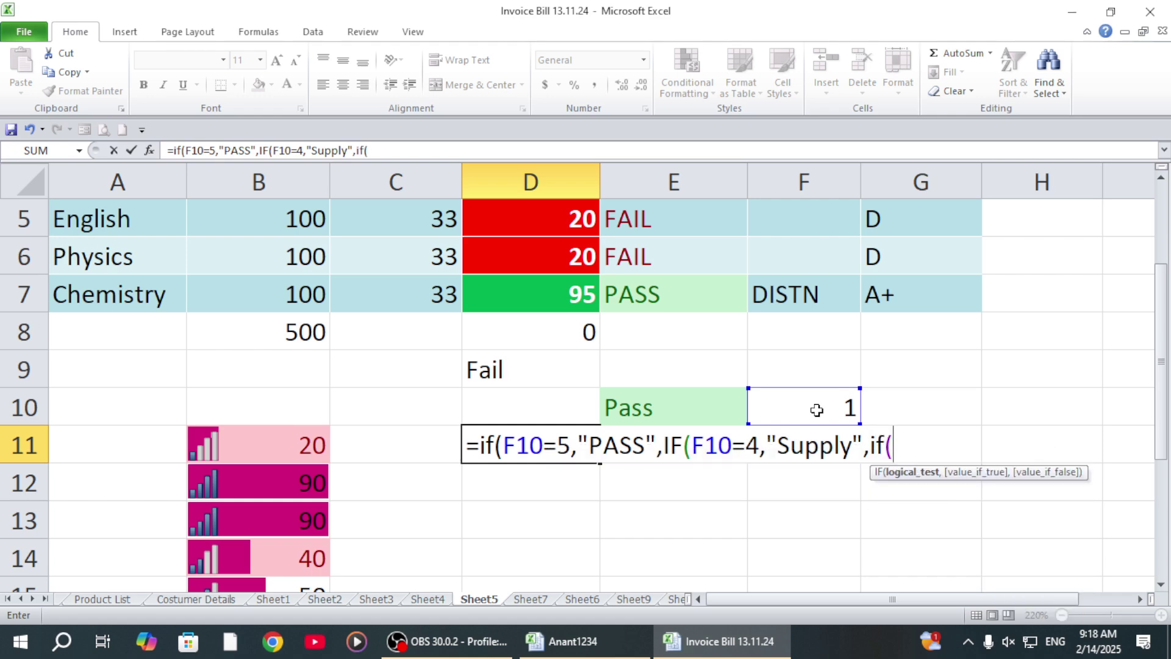
{"action": "type", "text": "F10="}
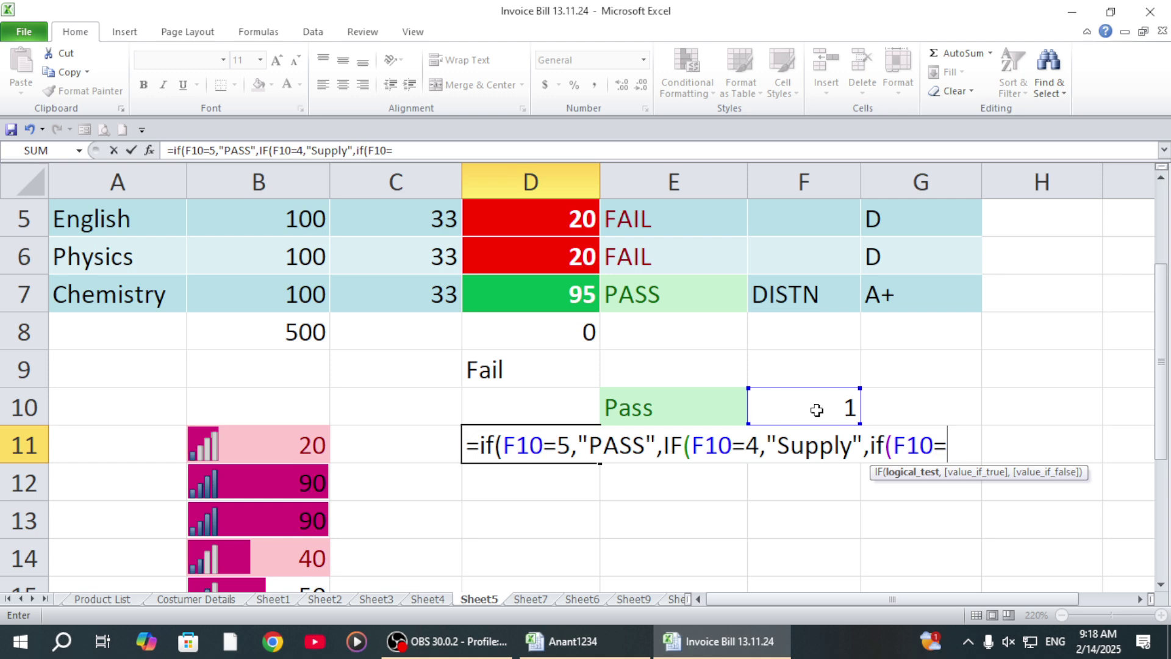
{"action": "type", "text": "3"}
{"action": "type", "text": ","}
{"action": "type", "text": "\"su"}
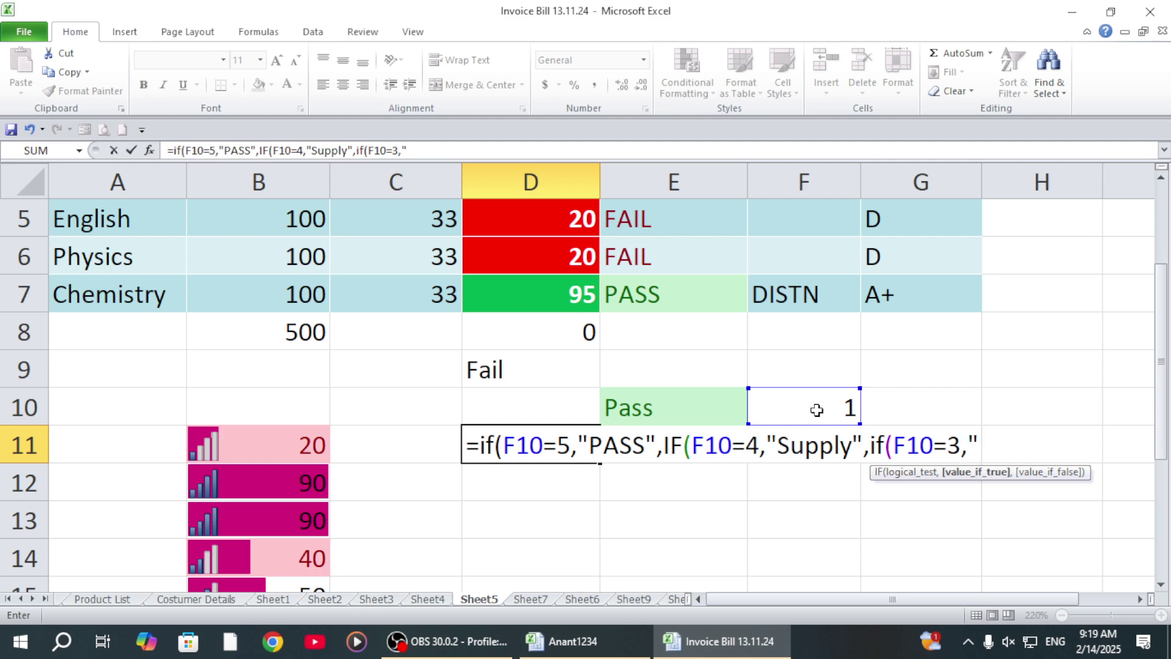
{"action": "type", "text": "pplu\""}
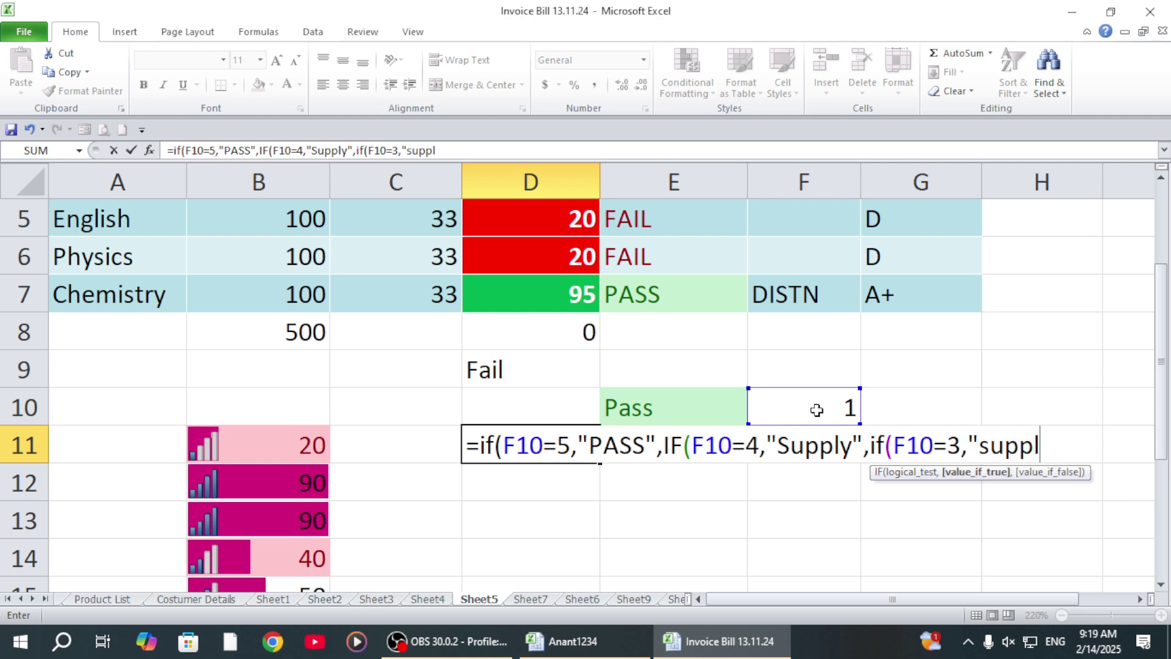
{"action": "key", "text": "BackSpace"}
{"action": "key", "text": "BackSpace"}
{"action": "type", "text": "y\","}
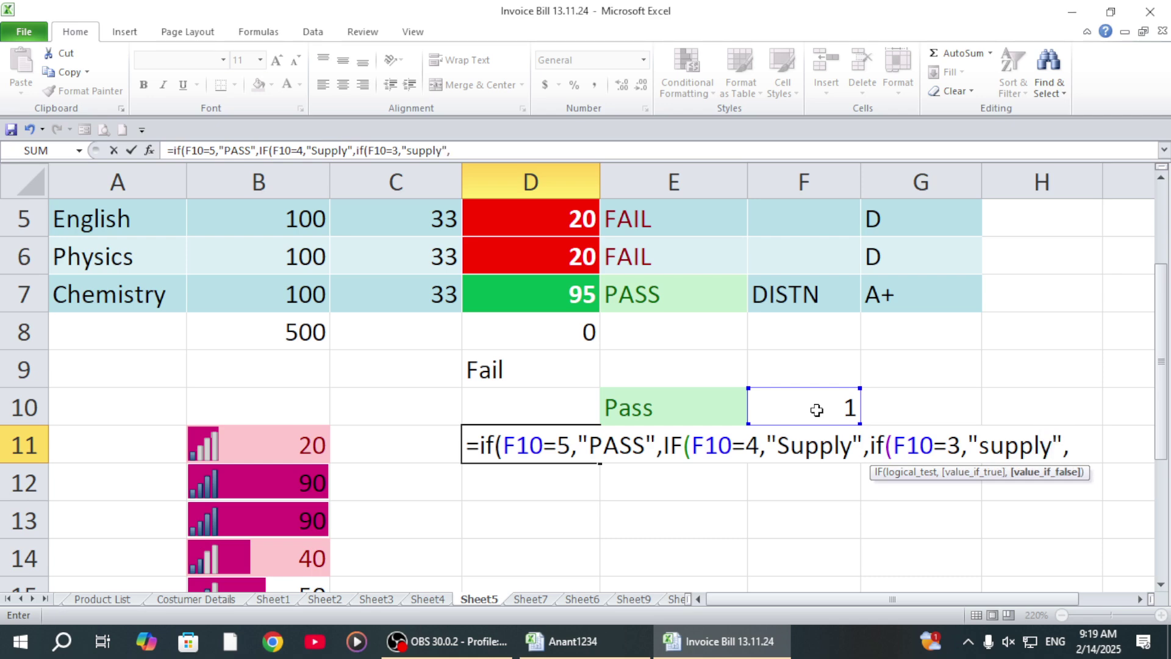
Complete the D11 formula with a fourth nested IF returning "Fail" for a pass count below 3: if(F10<3,"Fail")))).
{"action": "type", "text": "if("}
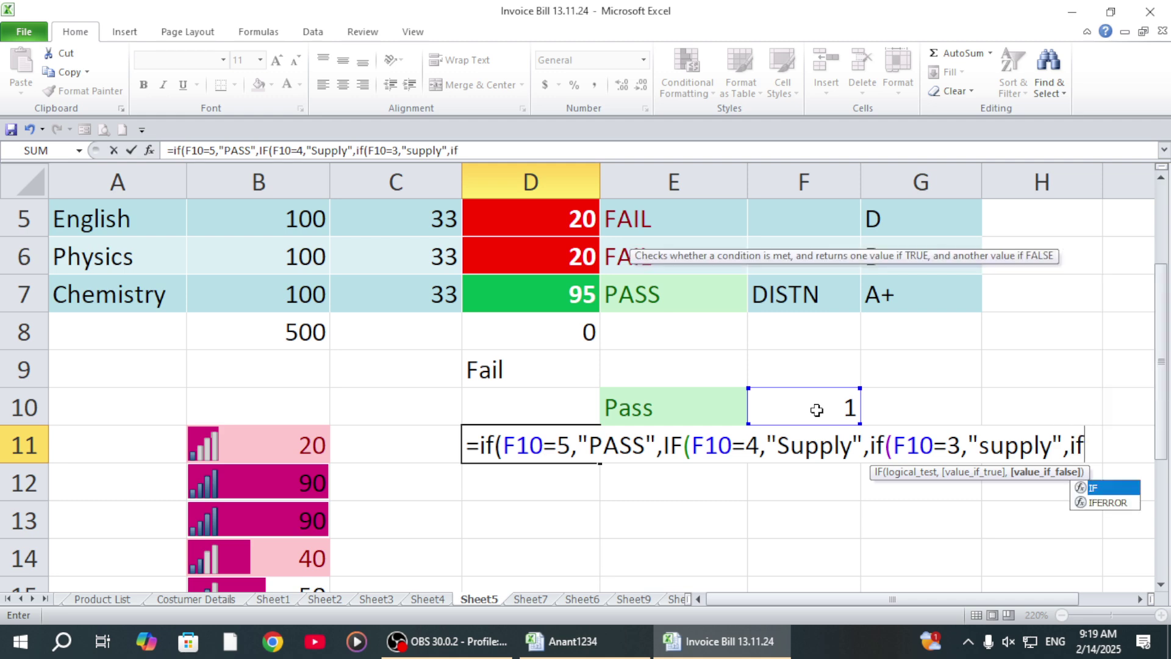
{"action": "left_click", "coordinate": [800, 410]}
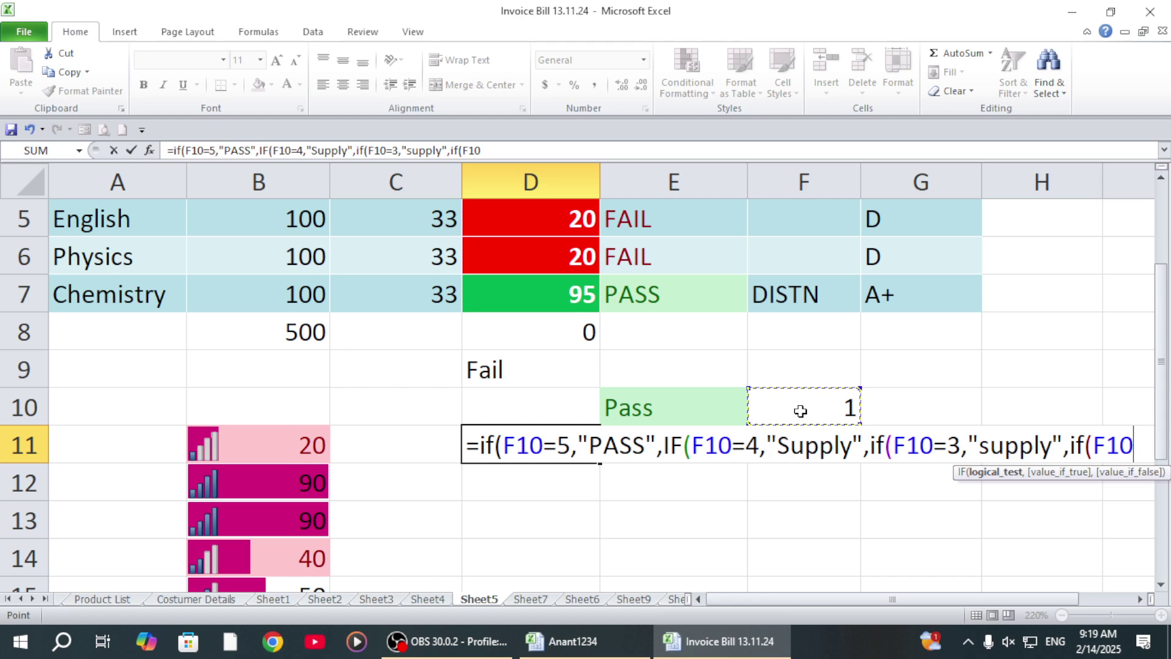
{"action": "type", "text": "<3"}
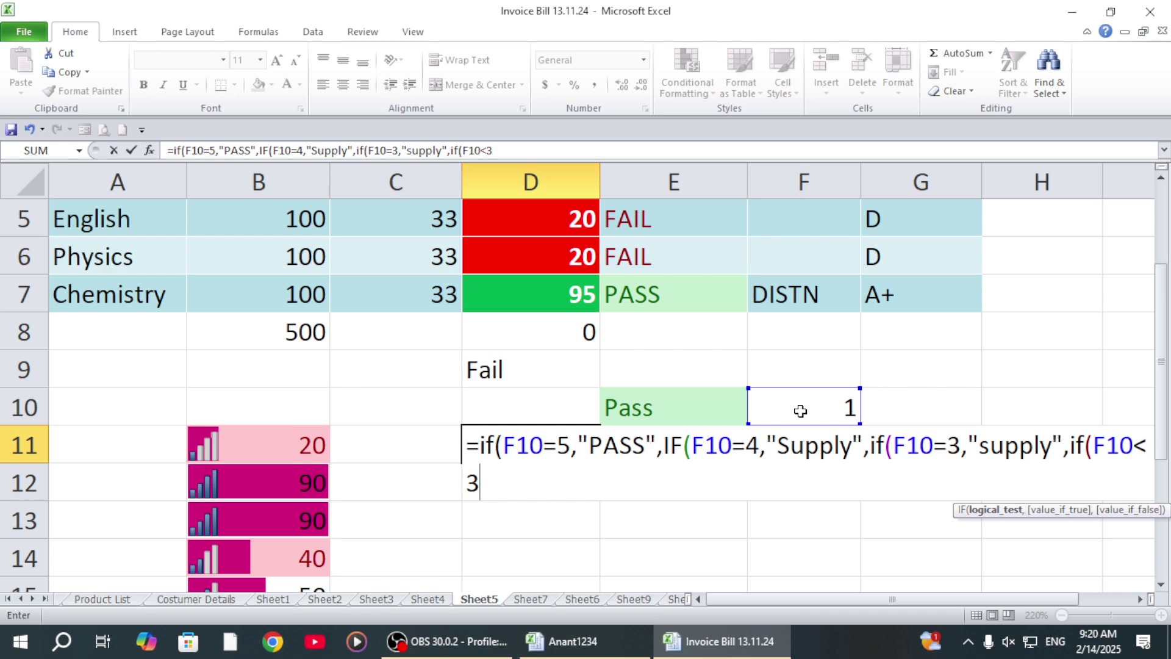
{"action": "type", "text": ",\""}
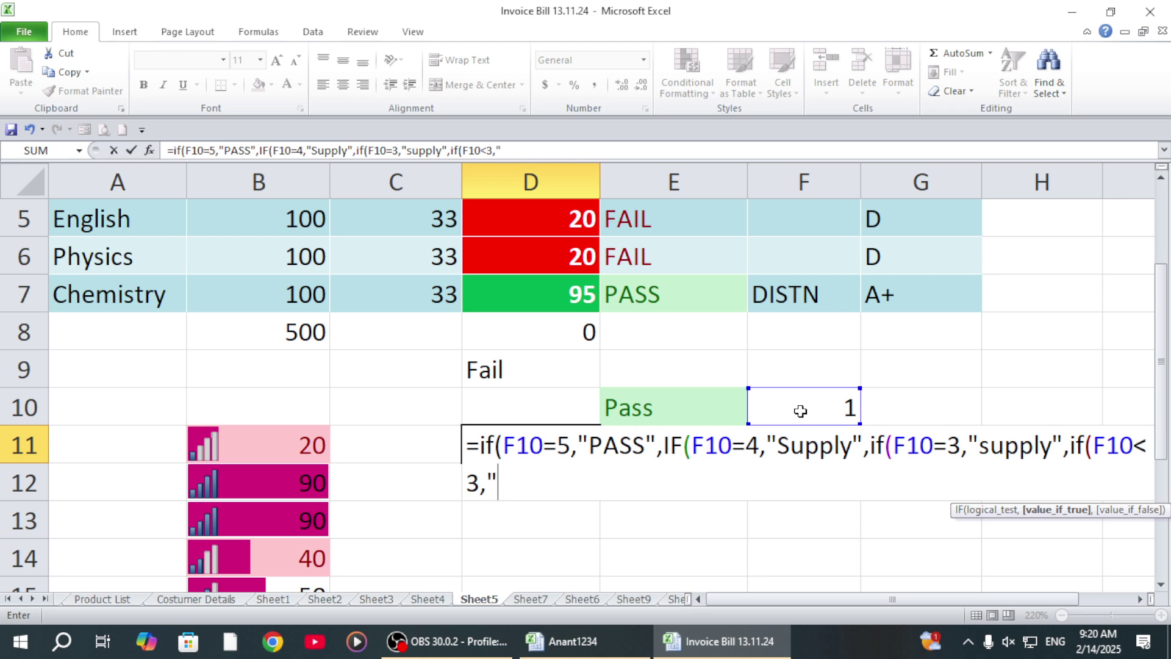
{"action": "type", "text": "Fail\""}
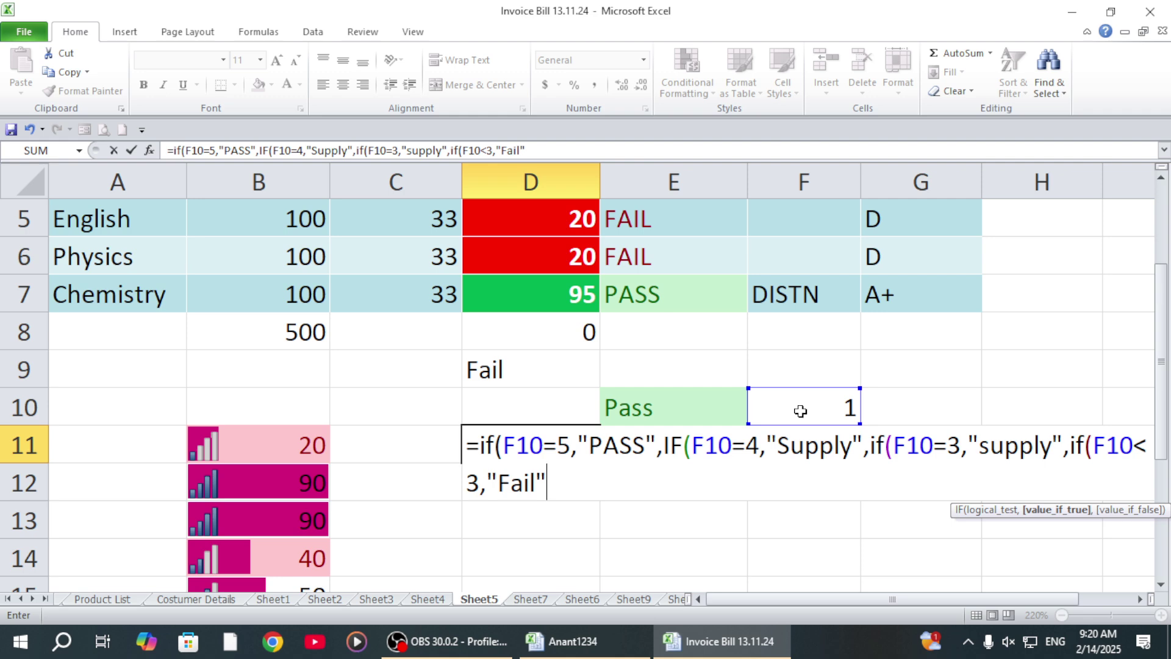
{"action": "type", "text": ")))"}
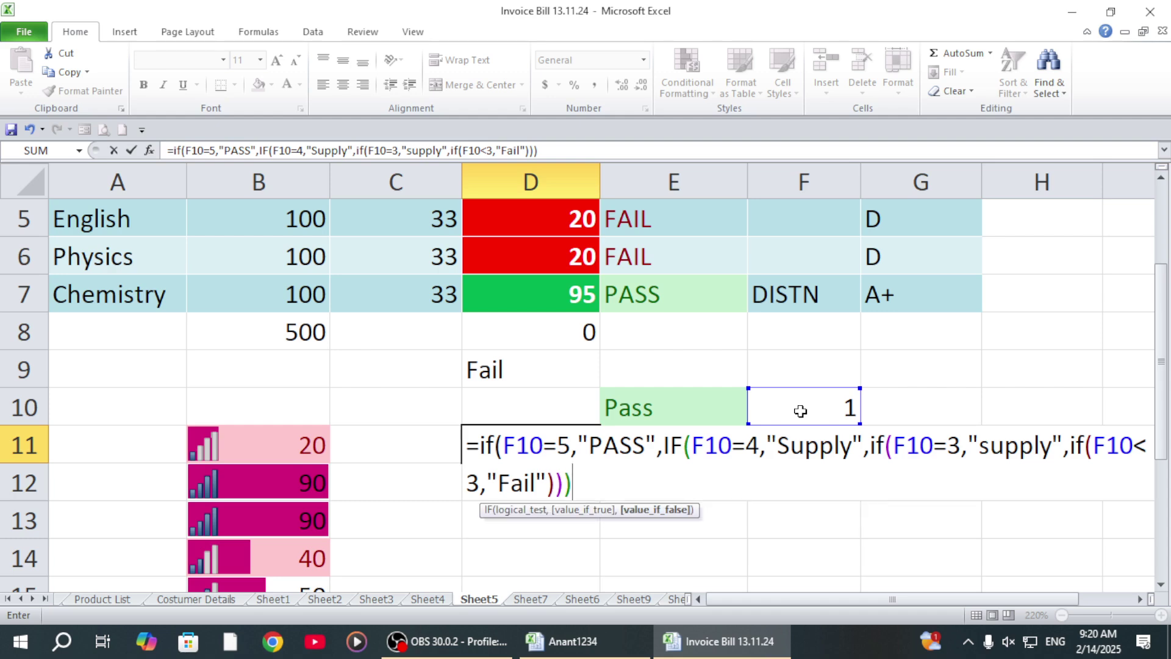
{"action": "type", "text": ")"}
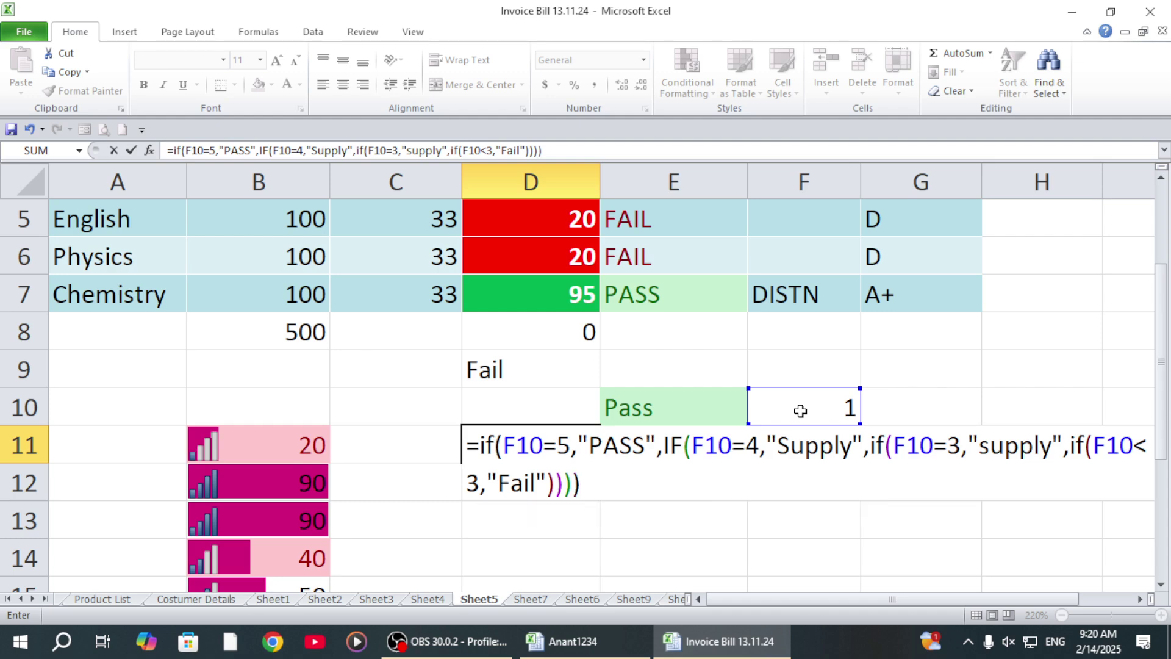
{"action": "key", "text": "Return"}
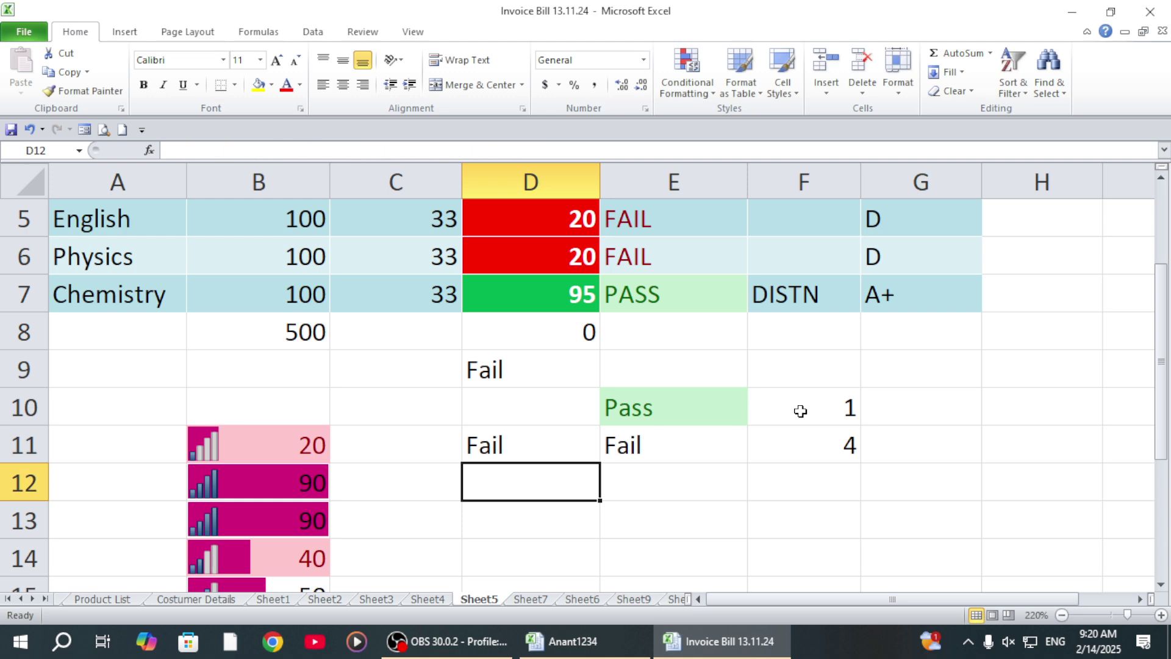
Review the formula in D11 and set the Maths mark in D3 to 40.
{"action": "left_click", "coordinate": [508, 439]}
{"action": "scroll", "coordinate": [519, 341], "scroll_direction": "up", "scroll_amount": 2}
{"action": "scroll", "coordinate": [517, 368], "scroll_direction": "down", "scroll_amount": 2}
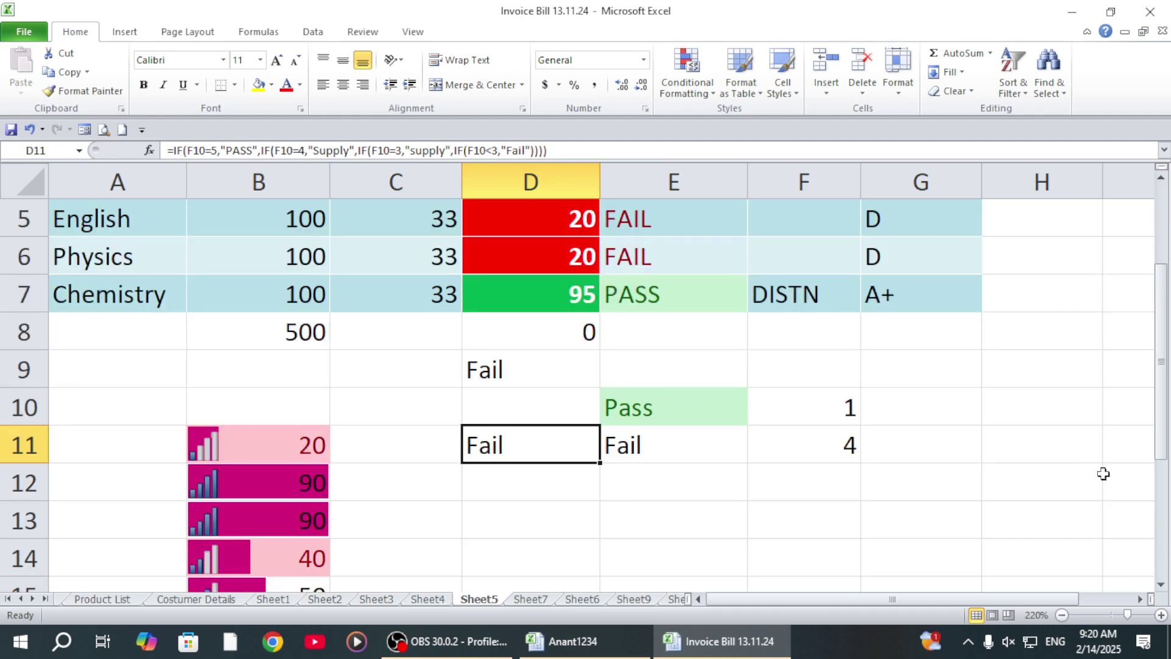
{"action": "left_click_drag", "start_coordinate": [1160, 450], "coordinate": [1151, 401]}
{"action": "left_click", "coordinate": [553, 210]}
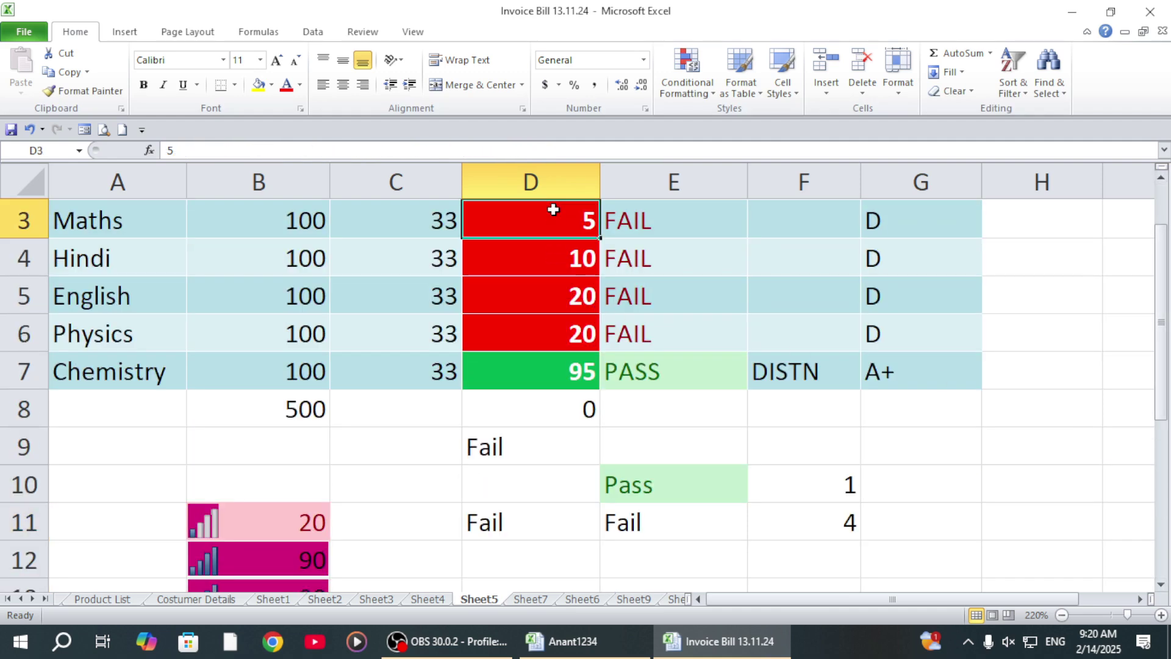
{"action": "type", "text": "40"}
Set the Hindi mark in D4 to 50 and check the overall result in D11.
{"action": "left_click", "coordinate": [518, 253]}
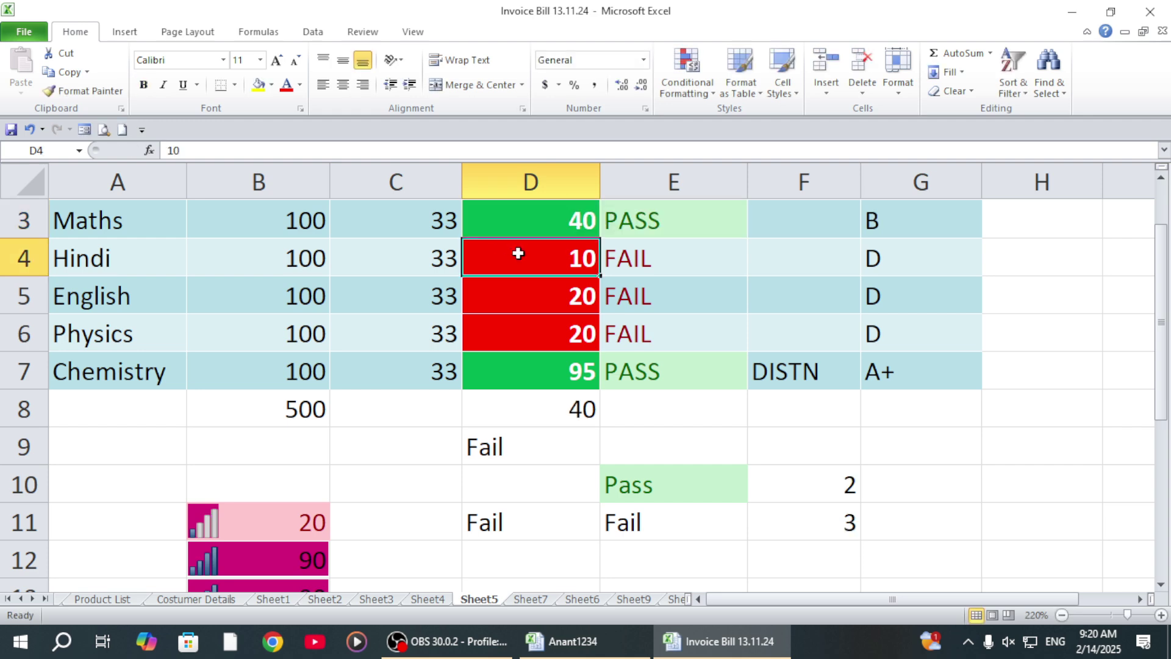
{"action": "type", "text": "50"}
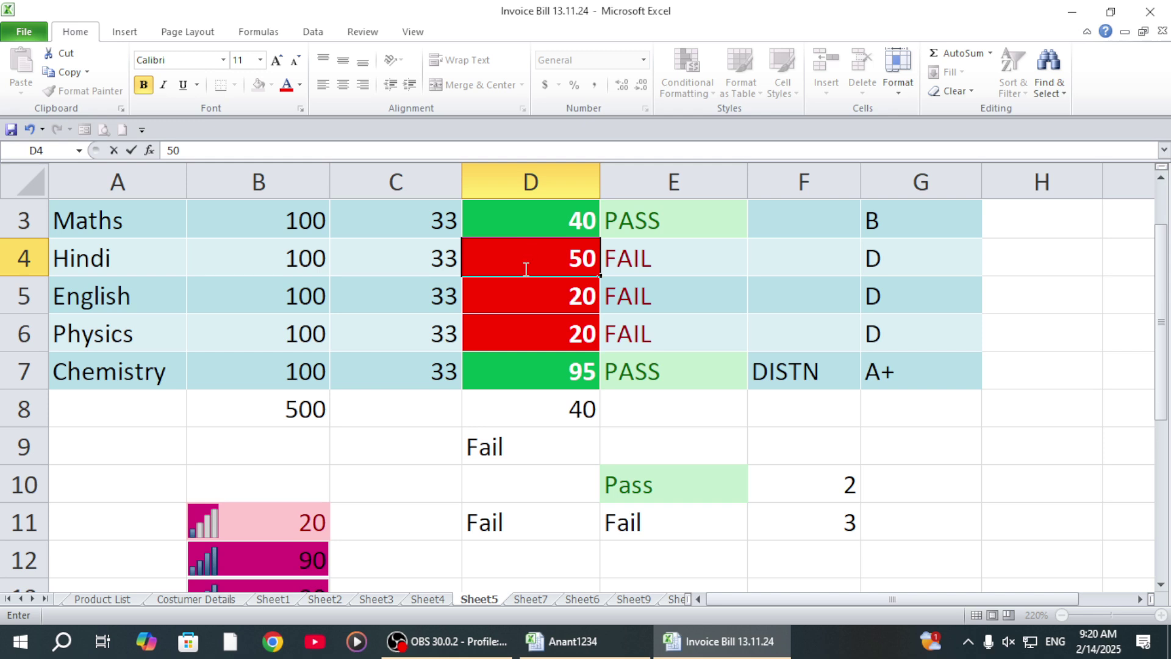
{"action": "left_click", "coordinate": [637, 259]}
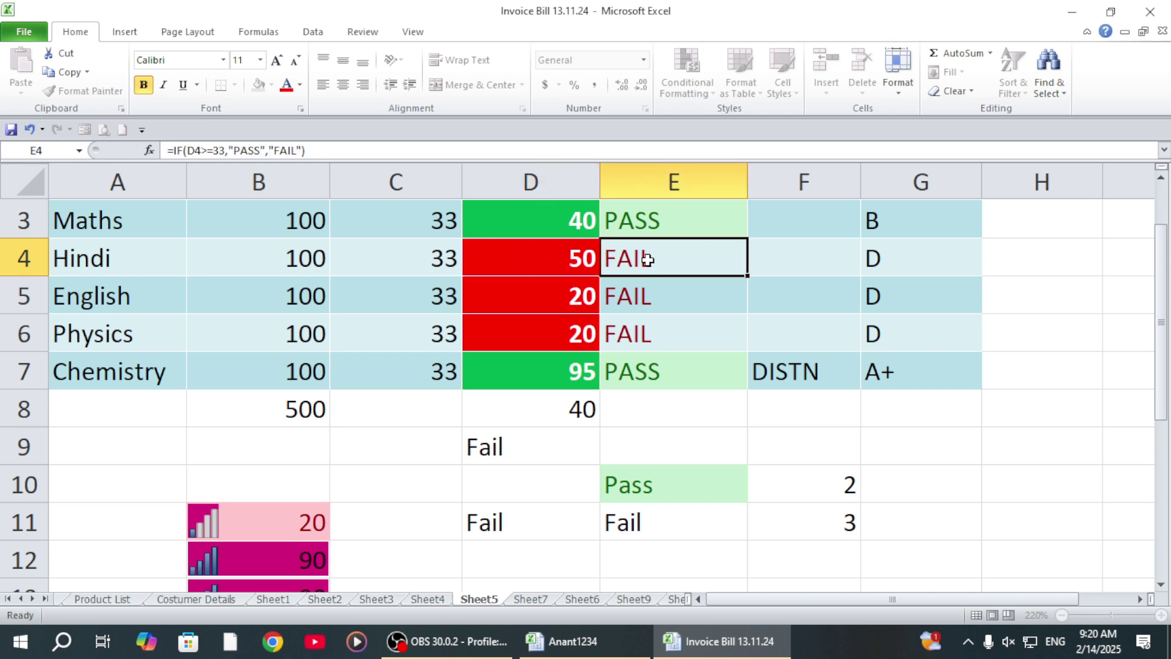
{"action": "left_click", "coordinate": [517, 521]}
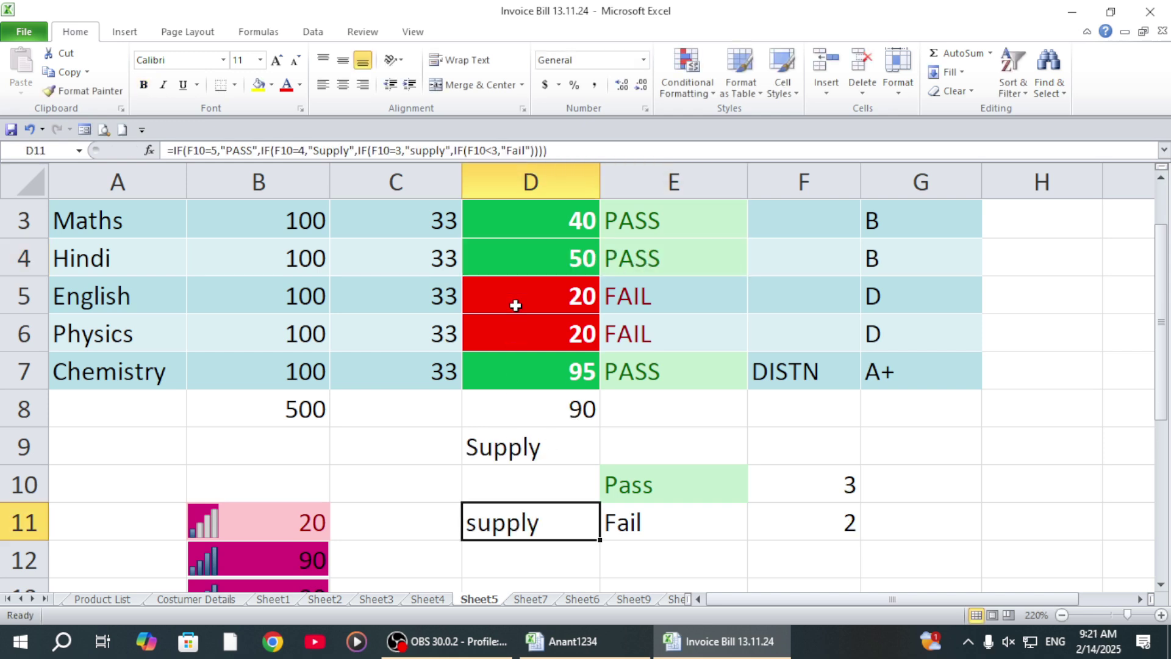
Set the English mark in D5 to 50 and the Physics mark in D6 to 90, checking the overall result in D11.
{"action": "left_click", "coordinate": [525, 282]}
{"action": "type", "text": "50"}
{"action": "left_click", "coordinate": [506, 334]}
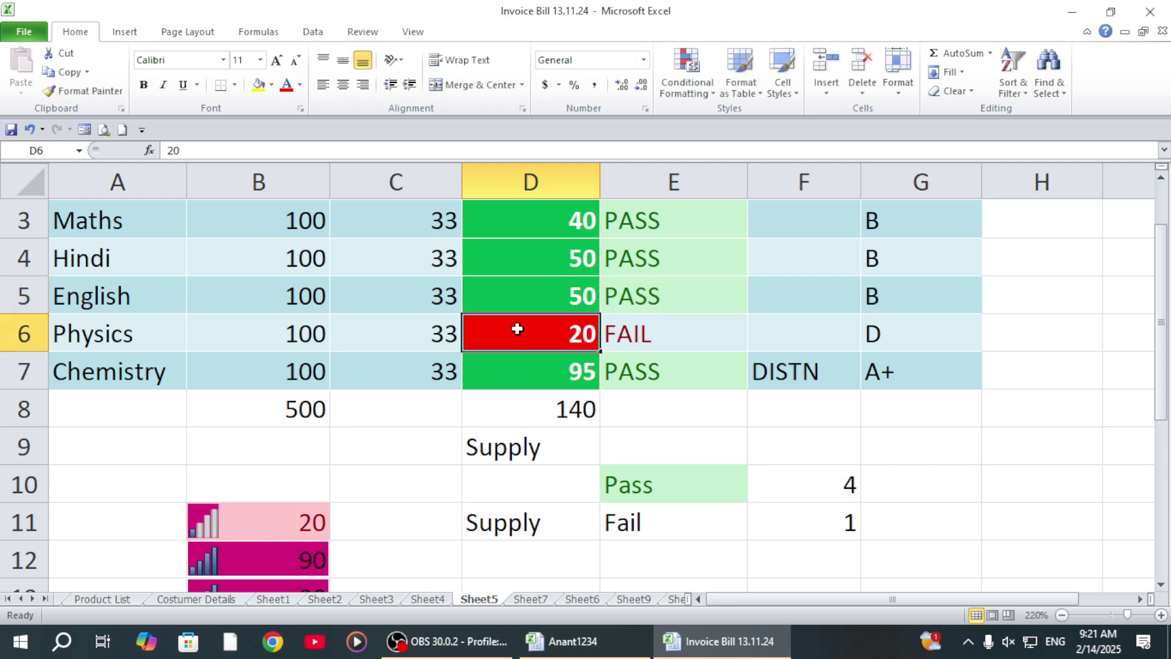
{"action": "type", "text": "90"}
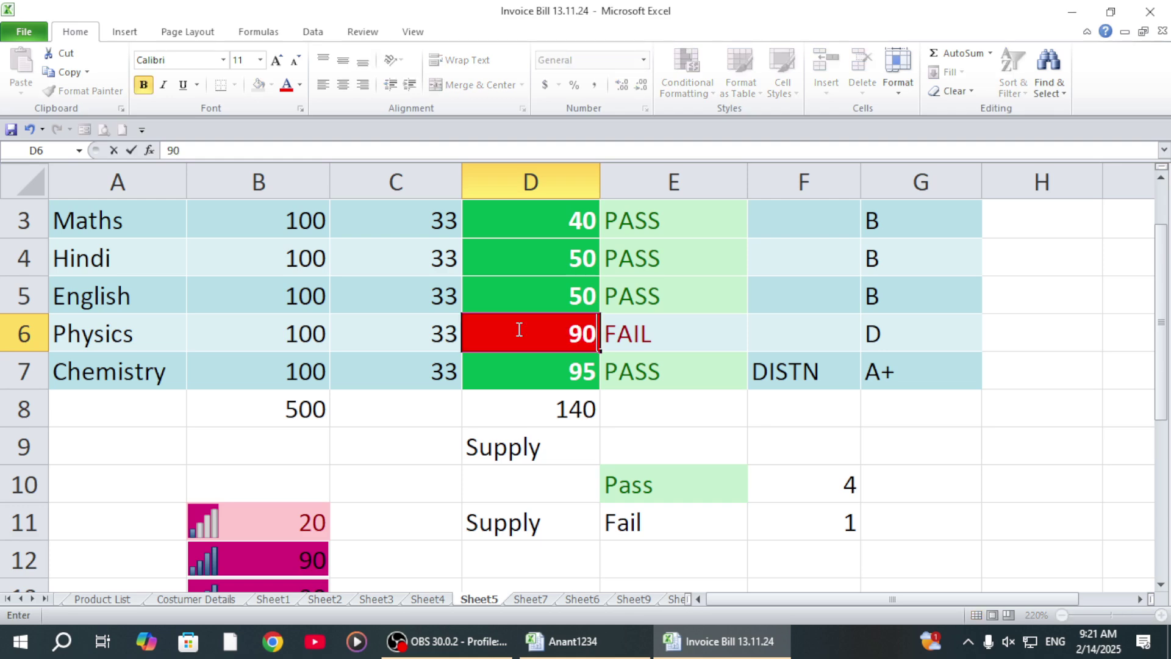
{"action": "left_click", "coordinate": [689, 358]}
{"action": "left_click", "coordinate": [511, 519]}
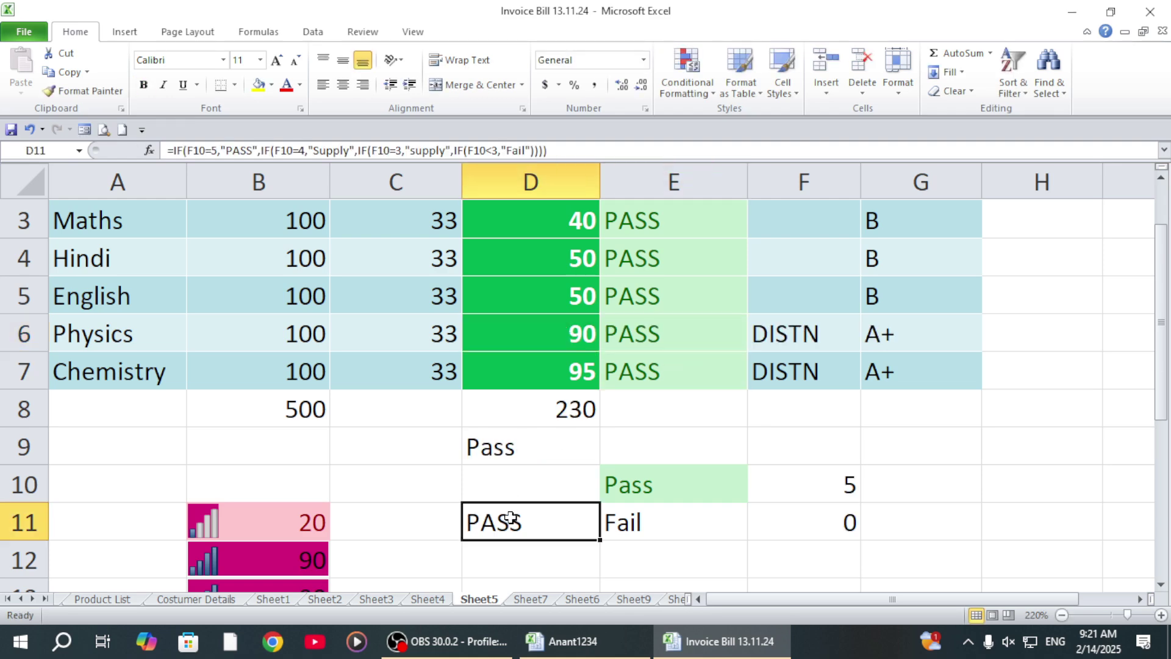
Compare the overall result in D11 with the subject statuses in column E and the Pass and Fail counts in F10 and F11.
{"action": "left_click", "coordinate": [711, 315]}
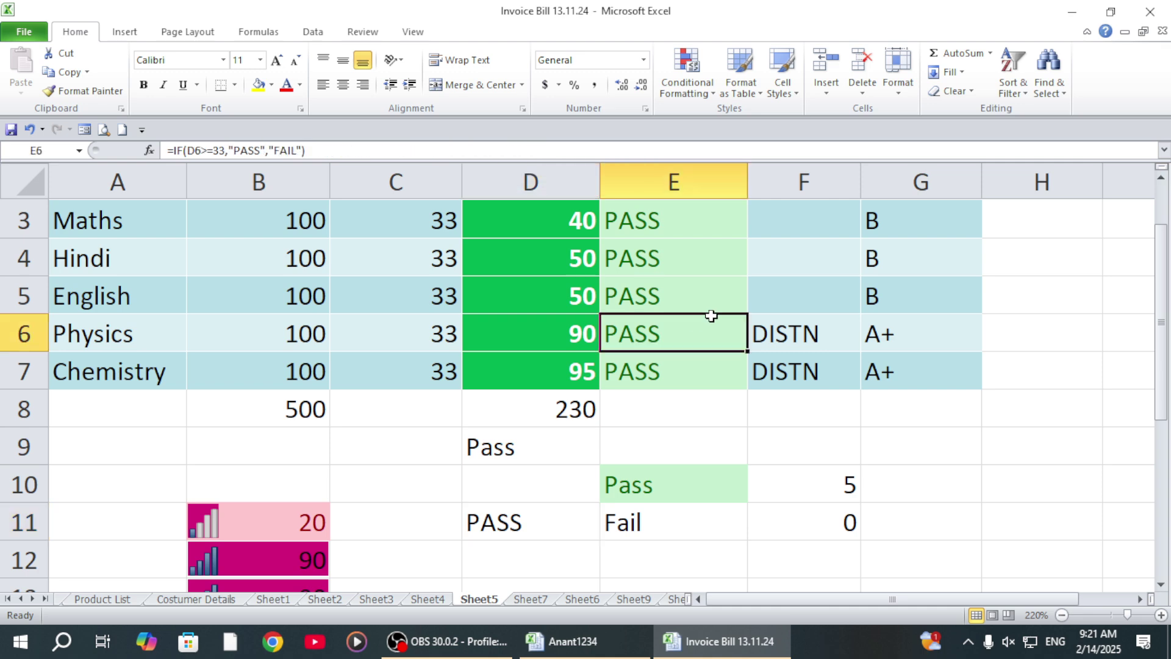
{"action": "left_click", "coordinate": [530, 526]}
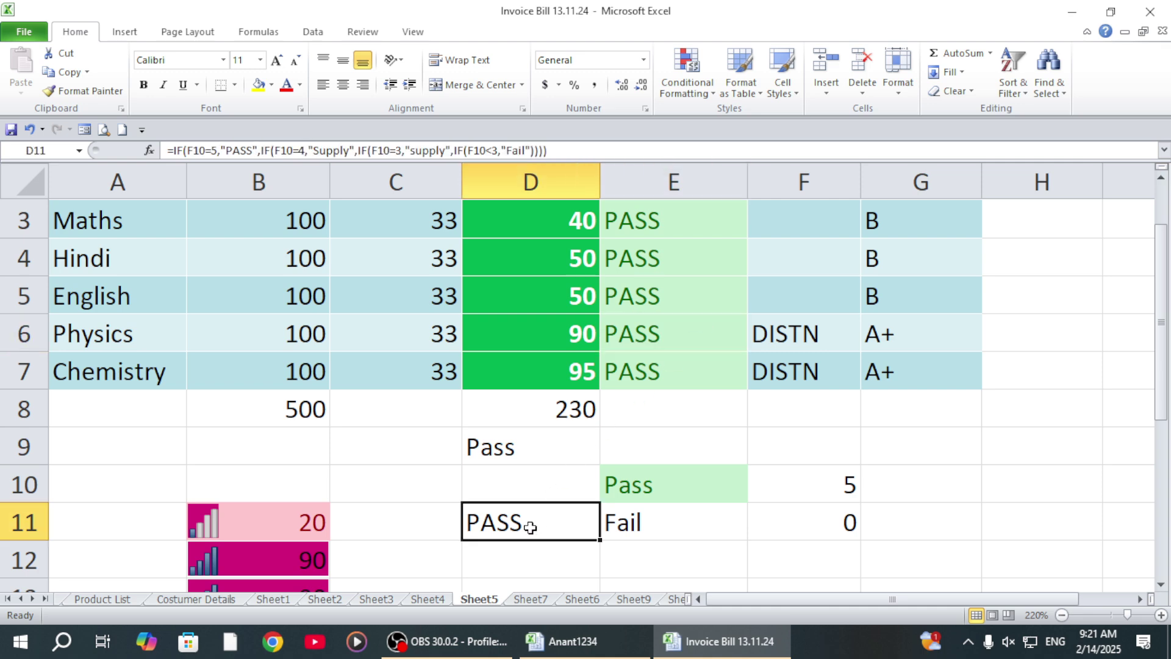
{"action": "left_click_drag", "start_coordinate": [683, 275], "coordinate": [683, 370]}
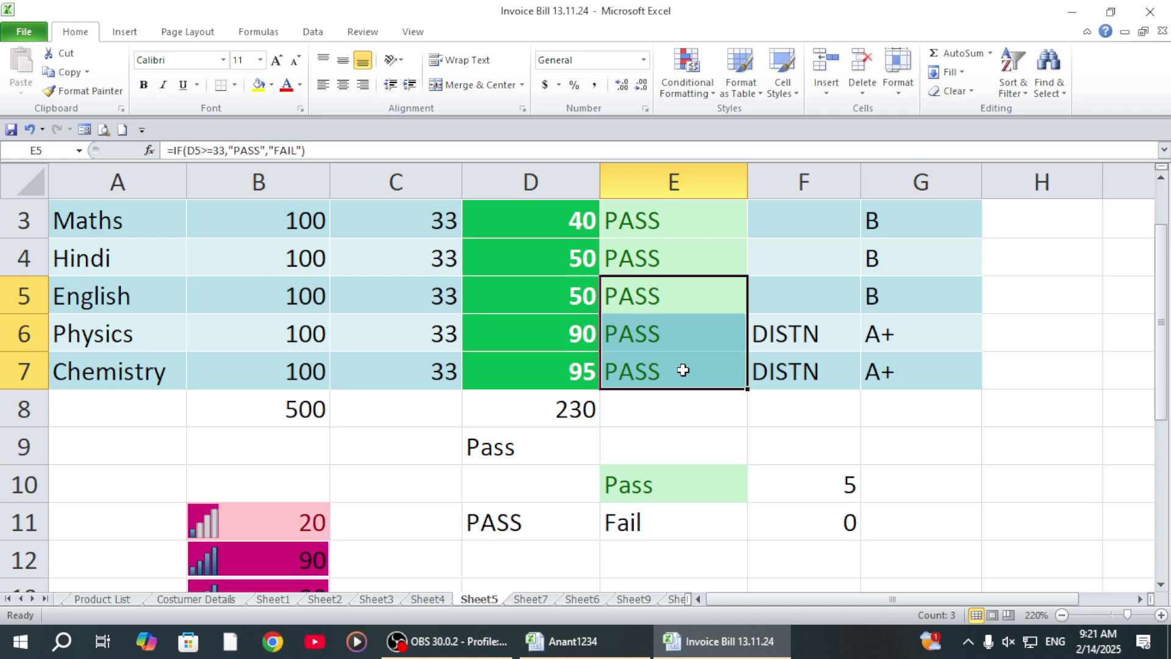
{"action": "left_click", "coordinate": [500, 516]}
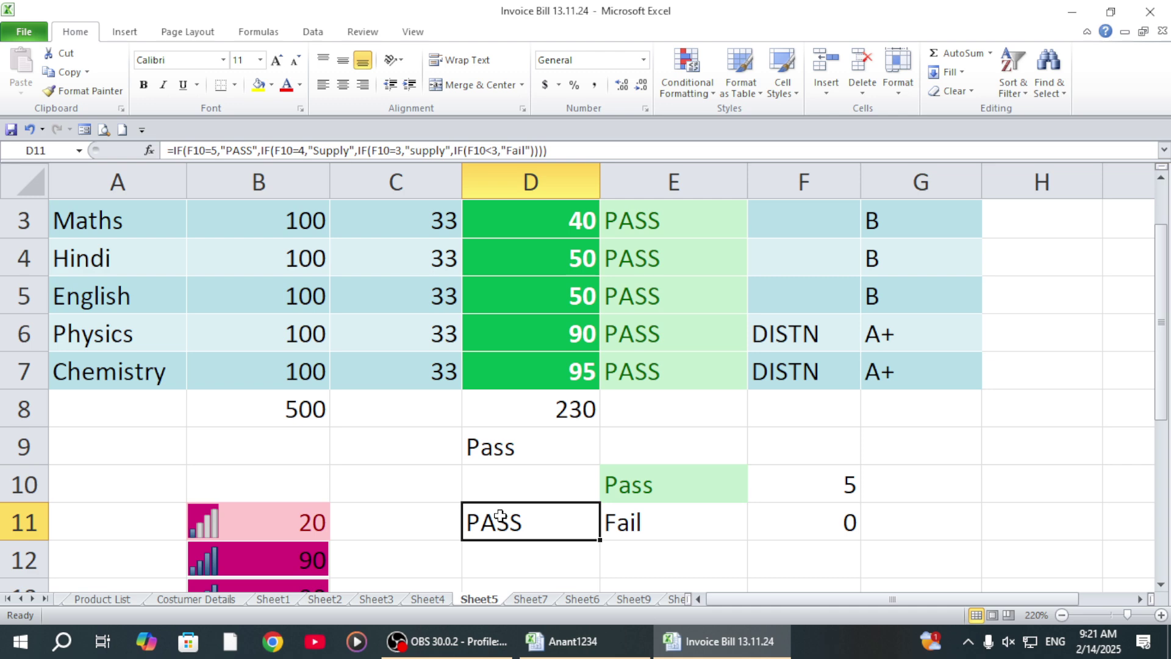
{"action": "left_click", "coordinate": [803, 487]}
{"action": "left_click", "coordinate": [803, 515]}
{"action": "left_click", "coordinate": [806, 490]}
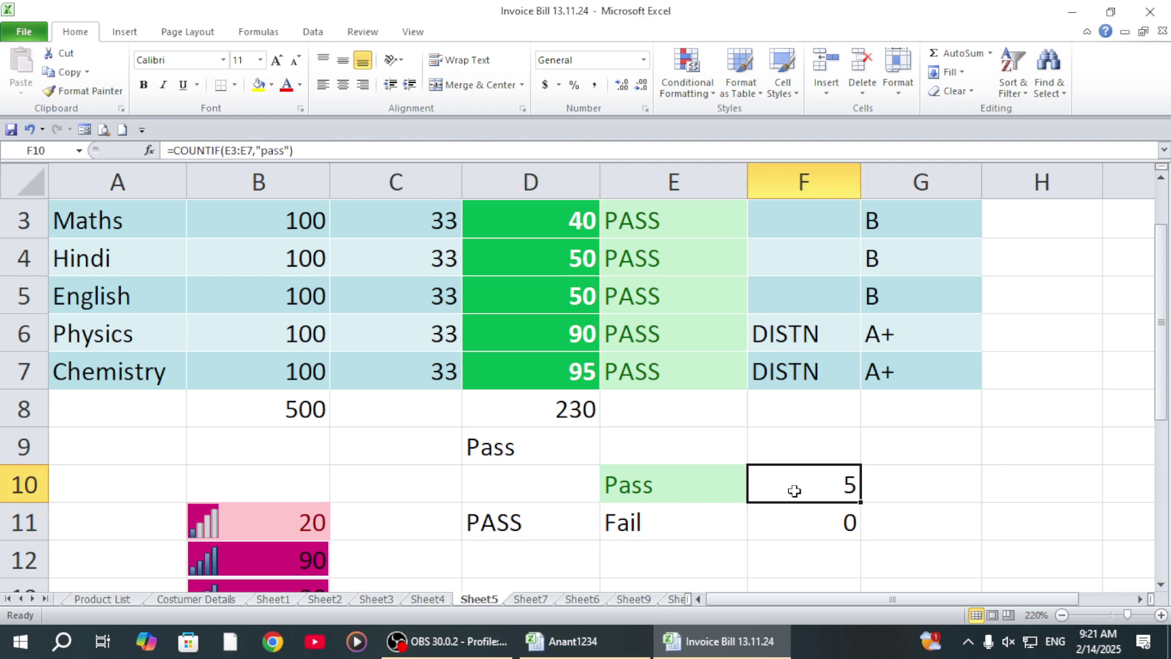
Review the nested IF formula in D11 together with the Pass and Fail count formulas in F10 and F11.
{"action": "left_click", "coordinate": [481, 541]}
{"action": "left_click", "coordinate": [533, 509]}
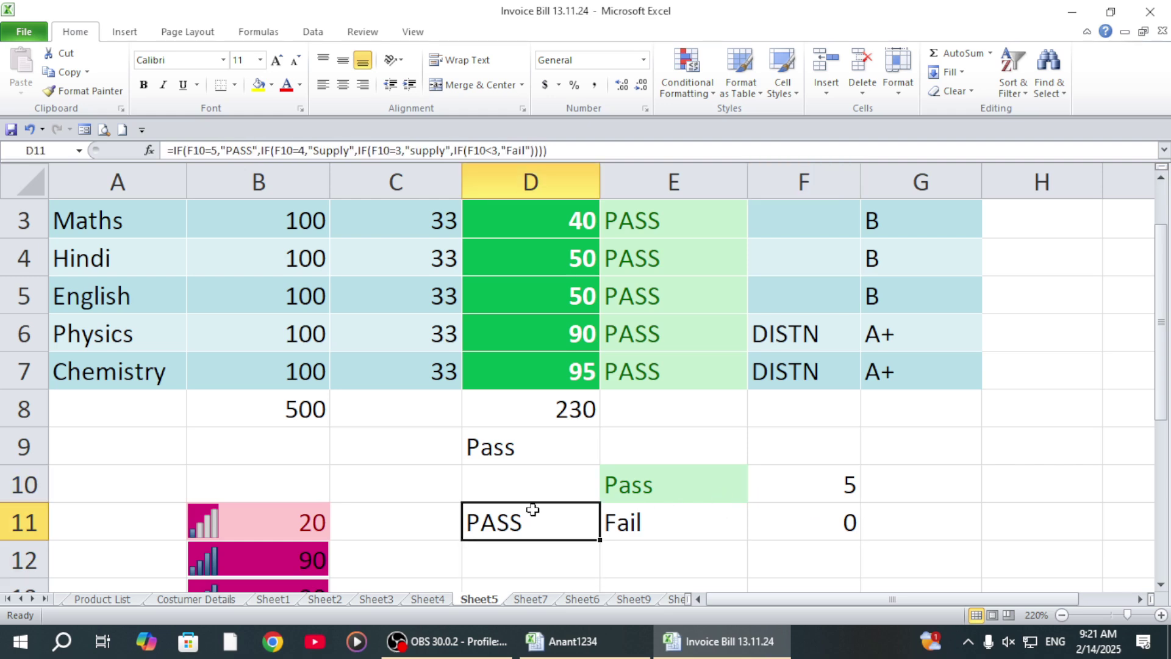
{"action": "left_click", "coordinate": [885, 482]}
{"action": "left_click", "coordinate": [803, 478]}
{"action": "left_click", "coordinate": [799, 516]}
{"action": "left_click", "coordinate": [787, 484]}
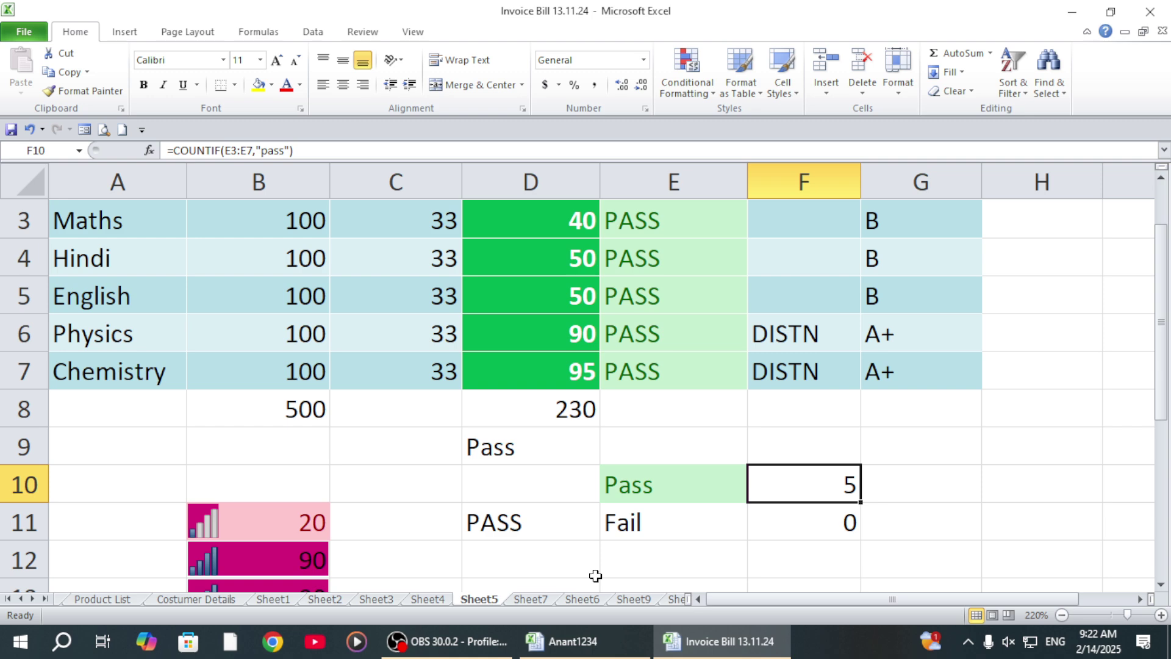
Show the formulas in the sheet's cells instead of their results and autofit column F to its formulas.
{"action": "key", "text": "ctrl+grave"}
{"action": "left_click_drag", "start_coordinate": [704, 602], "coordinate": [878, 596]}
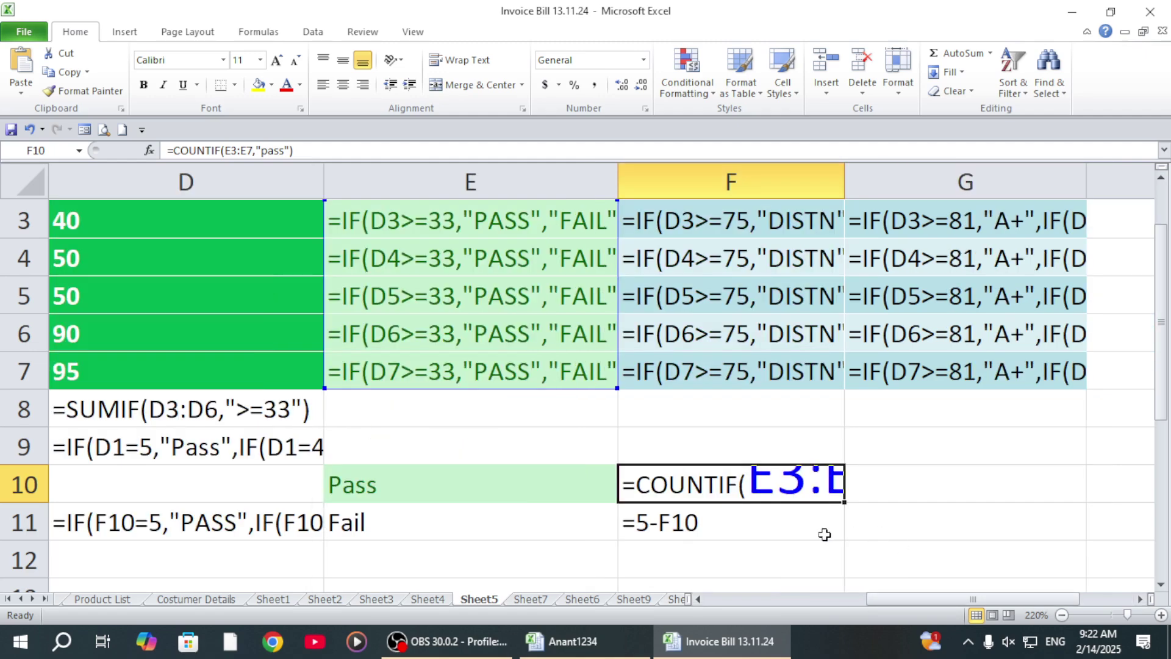
{"action": "left_click", "coordinate": [830, 532]}
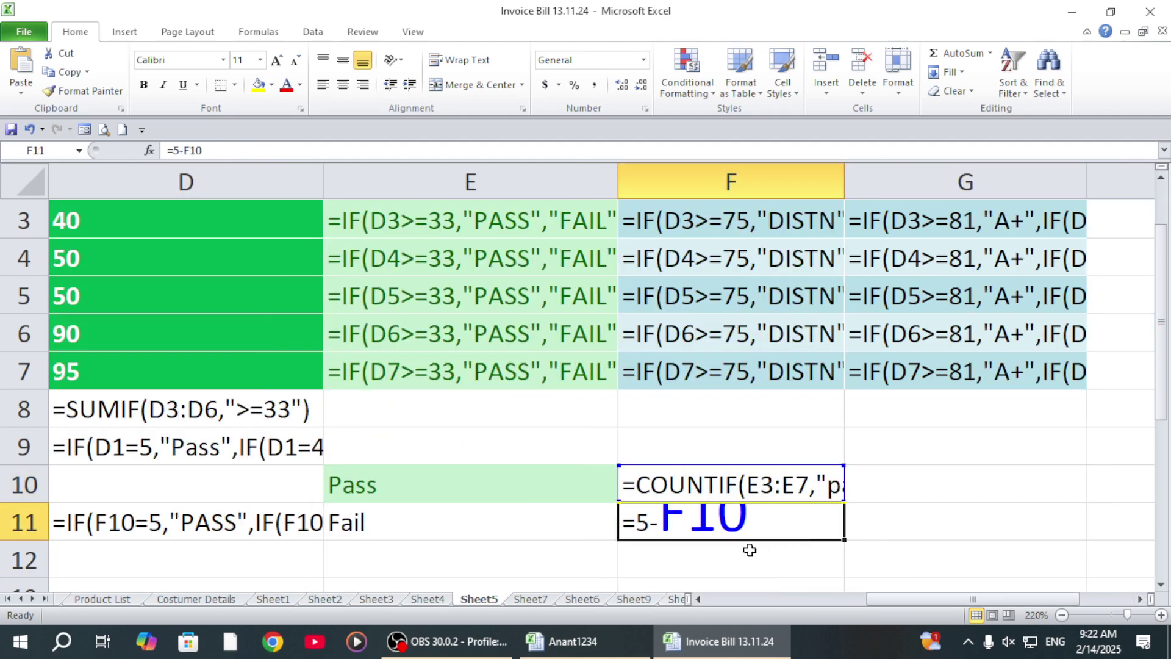
{"action": "left_click", "coordinate": [842, 168]}
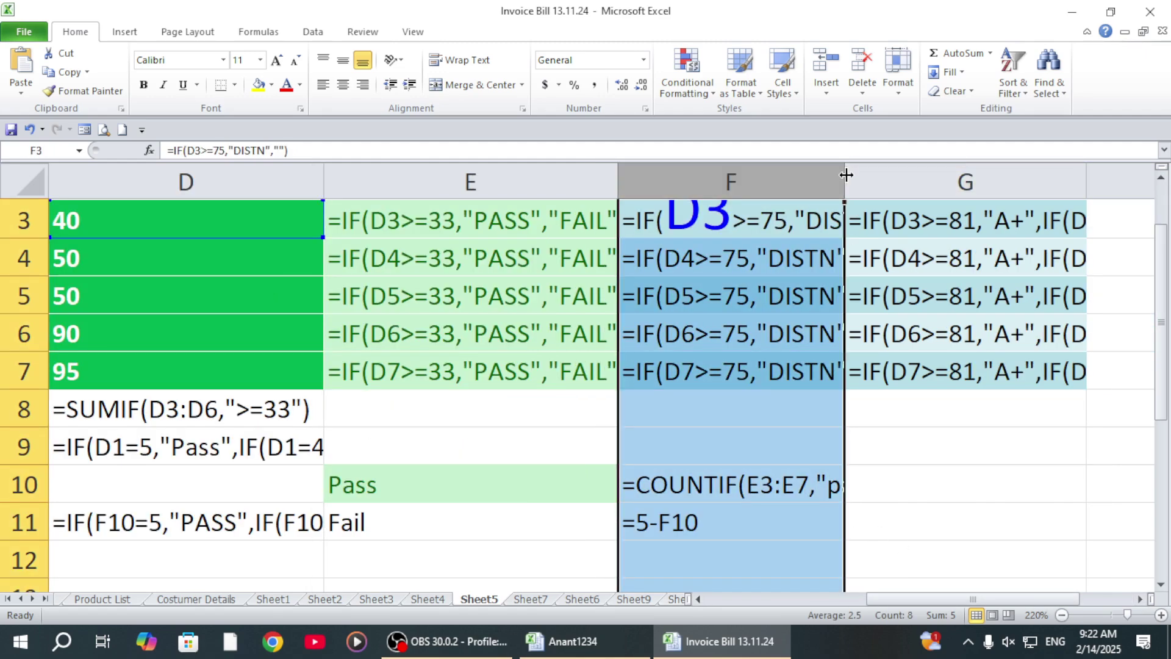
{"action": "double_click", "coordinate": [846, 175]}
{"action": "left_click", "coordinate": [427, 580]}
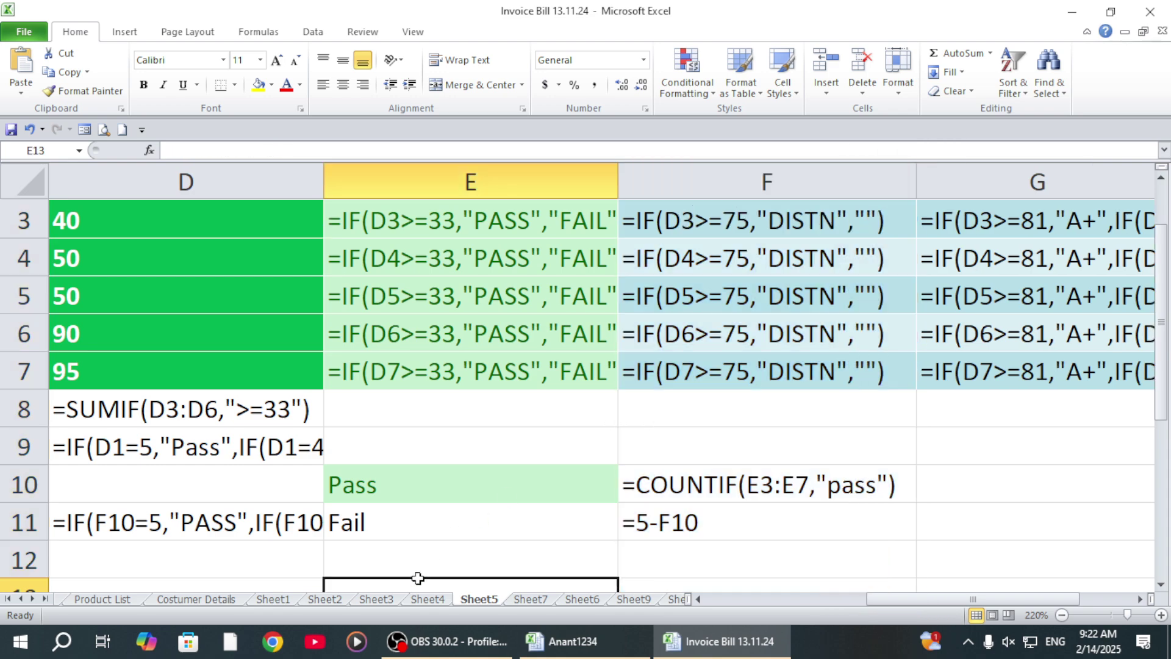
Widen column D and narrow column C to make room for the long nested IF formula in D11.
{"action": "left_click_drag", "start_coordinate": [884, 598], "coordinate": [766, 599]}
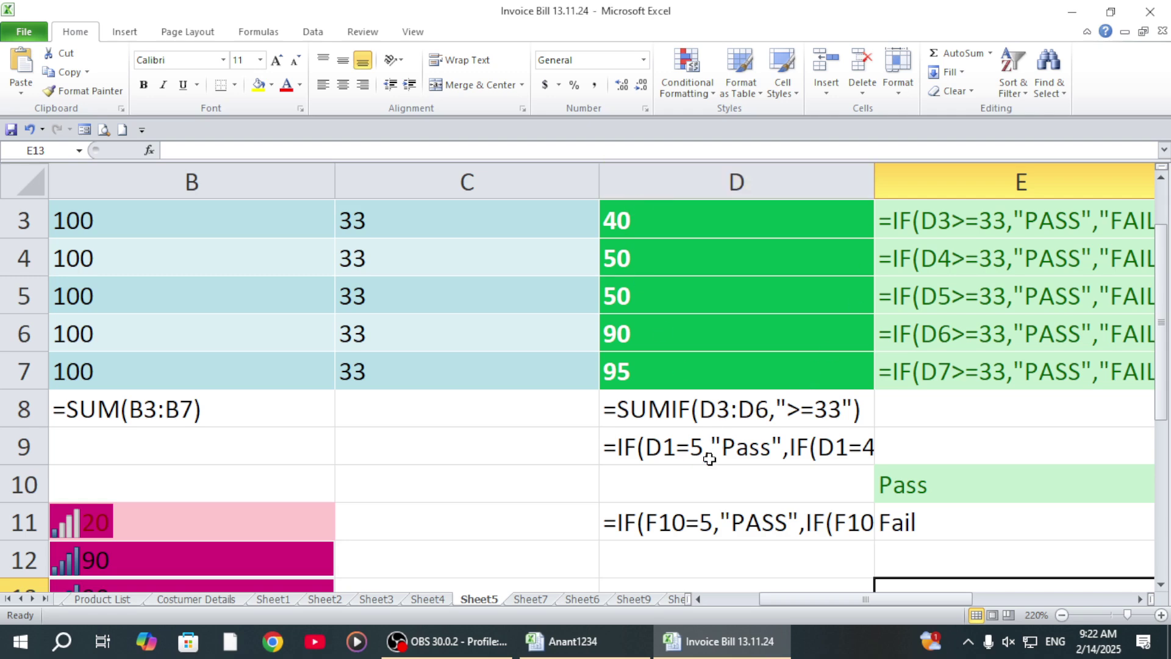
{"action": "left_click", "coordinate": [723, 528]}
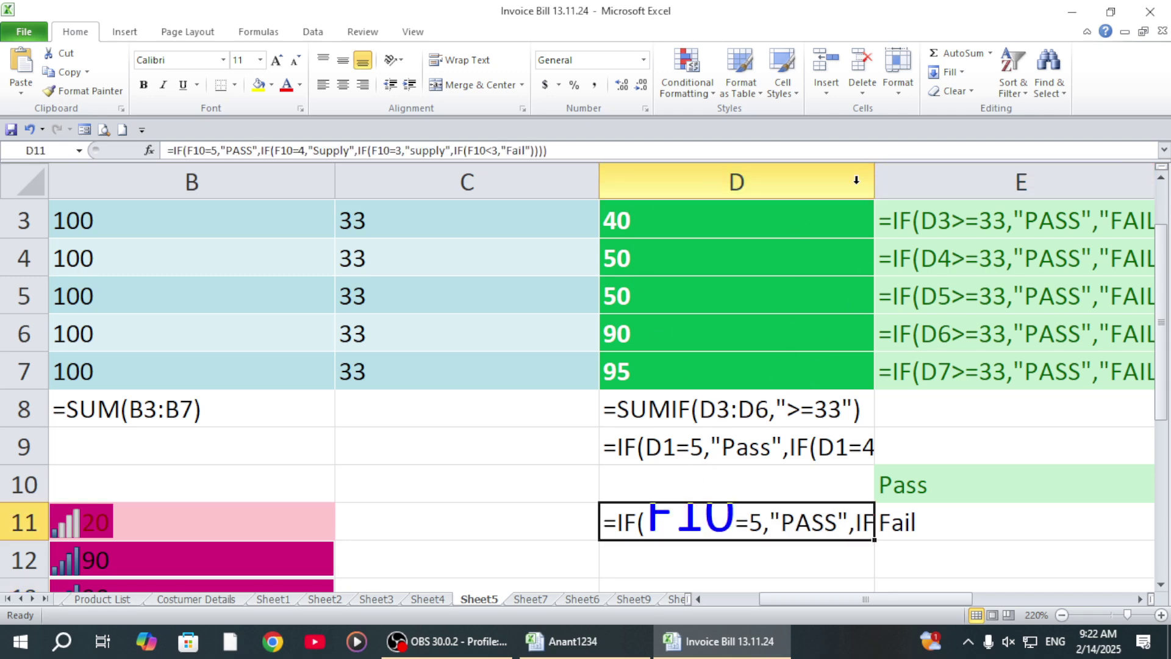
{"action": "left_click_drag", "start_coordinate": [875, 183], "coordinate": [1165, 194]}
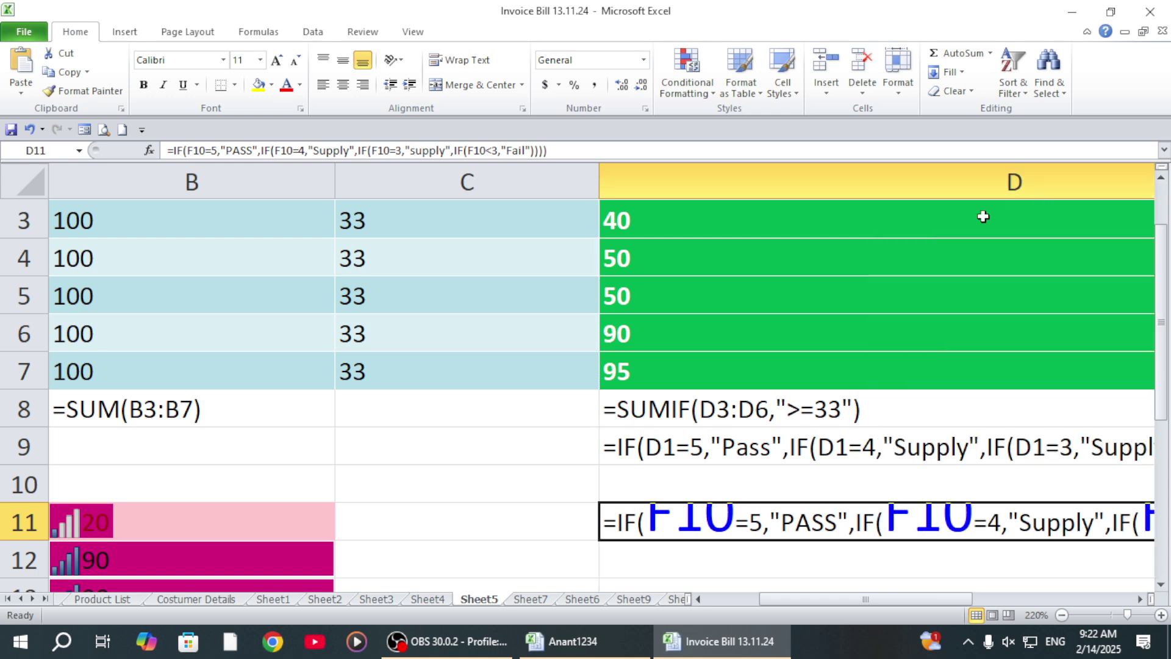
{"action": "left_click_drag", "start_coordinate": [597, 162], "coordinate": [418, 162]}
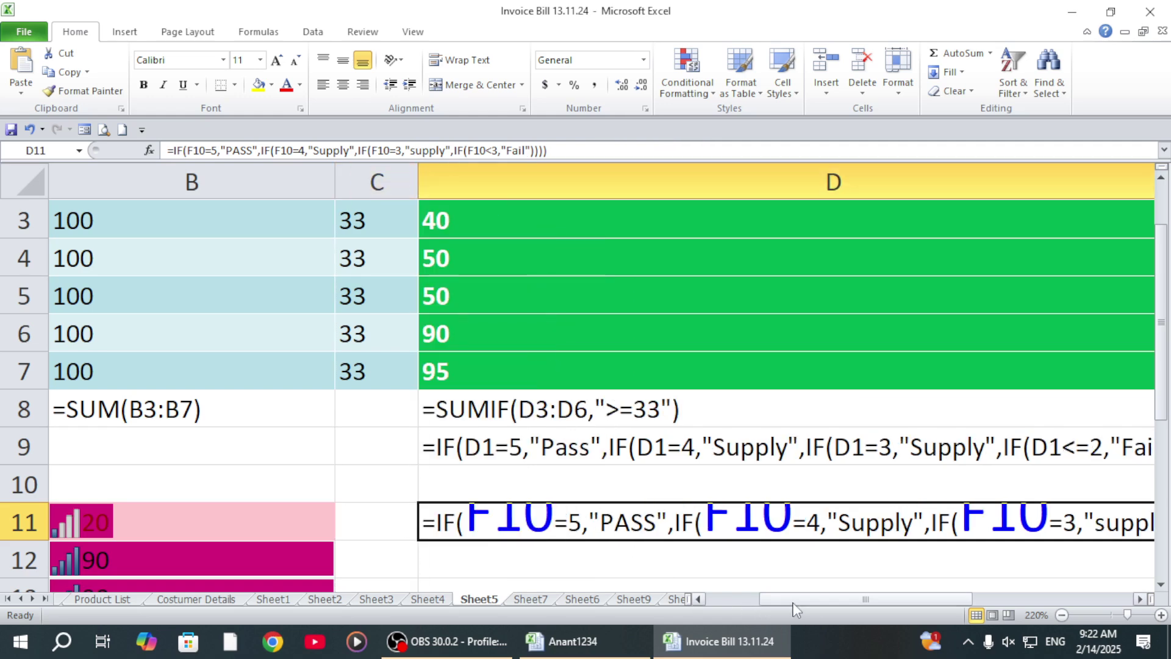
Examine the full formulas in D8, D9 and D11.
{"action": "left_click_drag", "start_coordinate": [792, 602], "coordinate": [847, 599]}
{"action": "double_click", "coordinate": [743, 415]}
{"action": "double_click", "coordinate": [738, 449]}
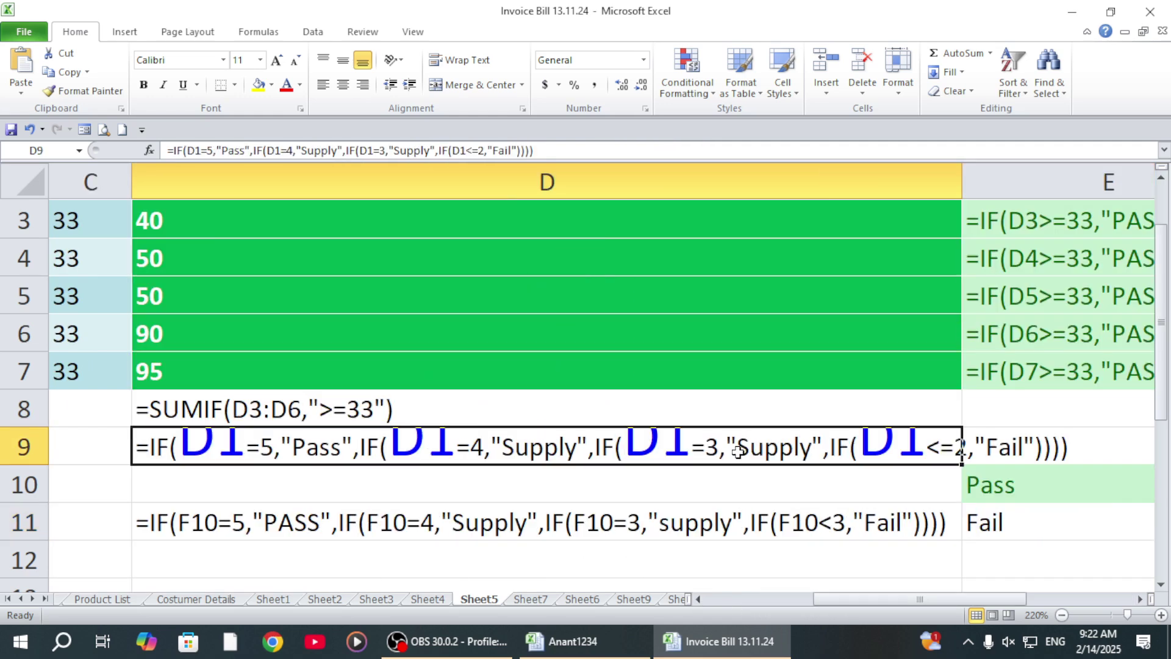
{"action": "double_click", "coordinate": [766, 403]}
{"action": "left_click", "coordinate": [760, 365]}
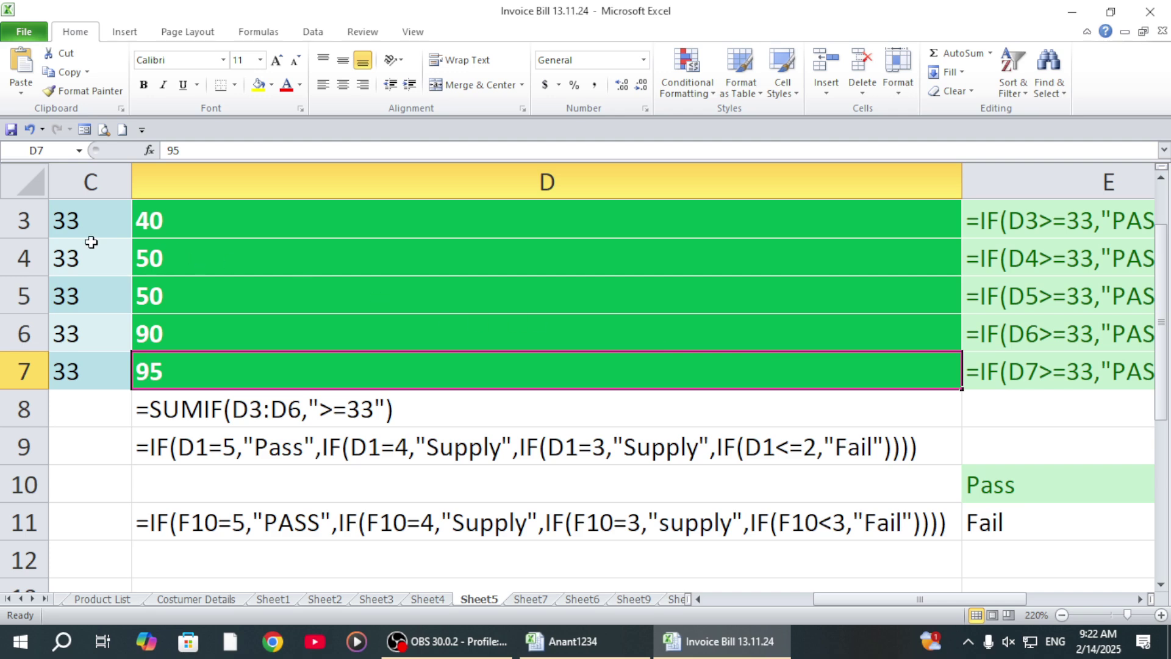
Autofit all columns of the sheet to the displayed formulas.
{"action": "left_click", "coordinate": [24, 183]}
{"action": "left_click", "coordinate": [91, 182]}
{"action": "left_click_drag", "start_coordinate": [132, 182], "coordinate": [154, 181]}
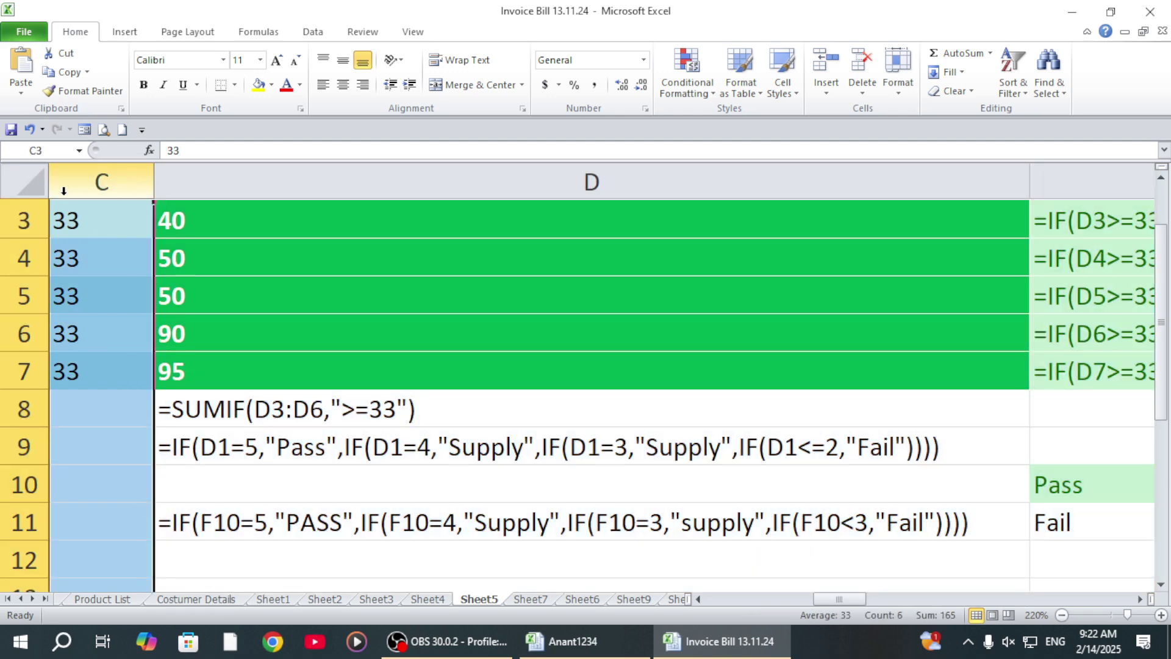
Toggle the sheet between formulas and results several times, leaving the calculated results displayed, and select cell D16.
{"action": "key", "text": "ctrl+grave"}
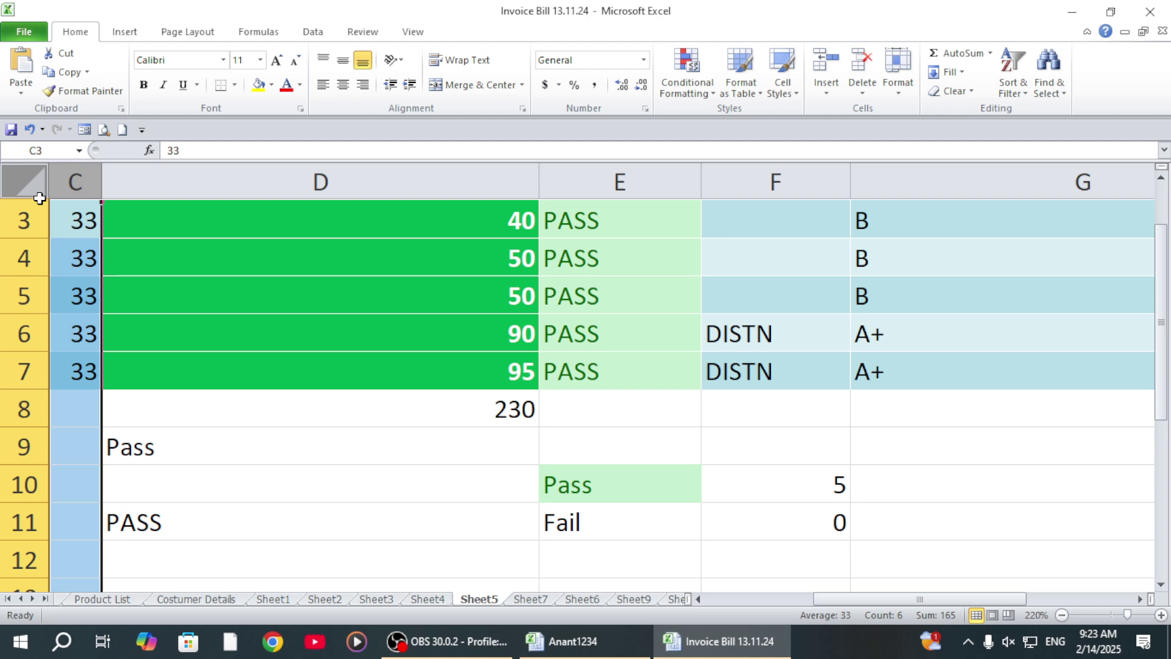
{"action": "key", "text": "ctrl+grave"}
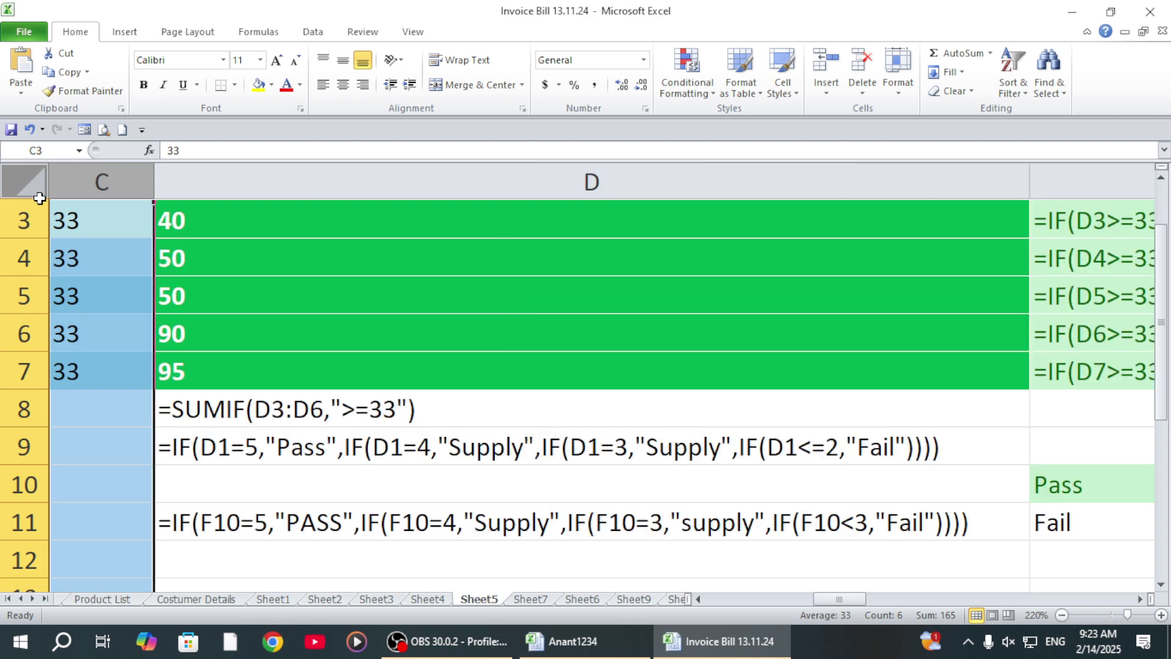
{"action": "key", "text": "ctrl+grave"}
{"action": "key", "text": "ctrl+grave"}
{"action": "key", "text": "ctrl+grave"}
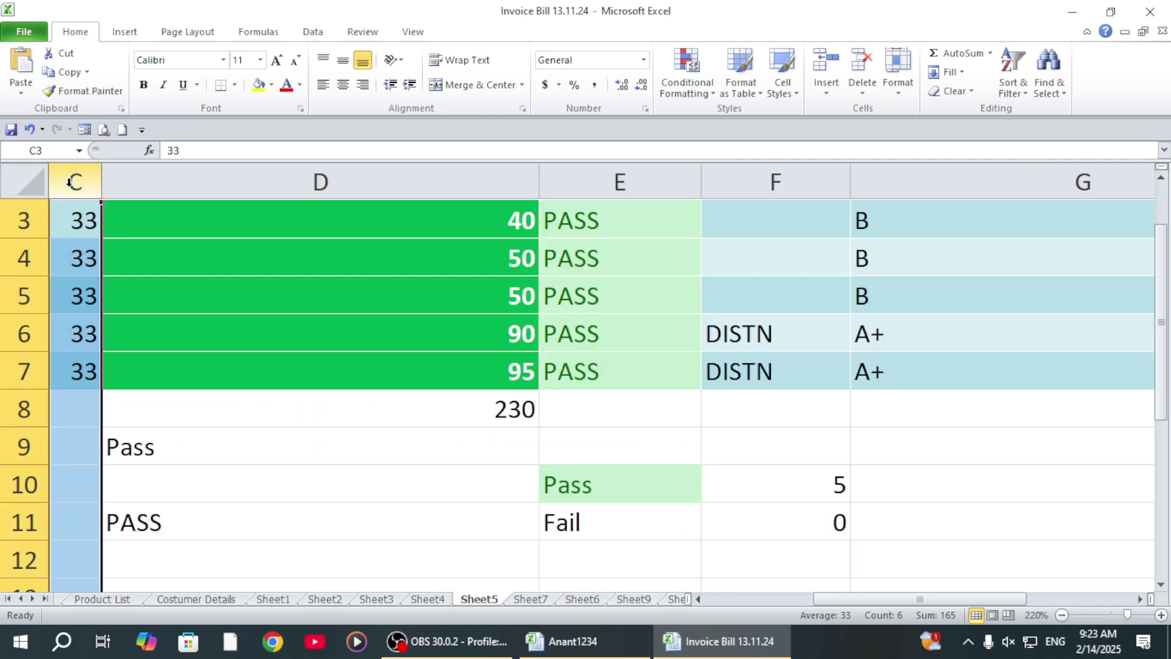
{"action": "left_click_drag", "start_coordinate": [848, 600], "coordinate": [713, 593]}
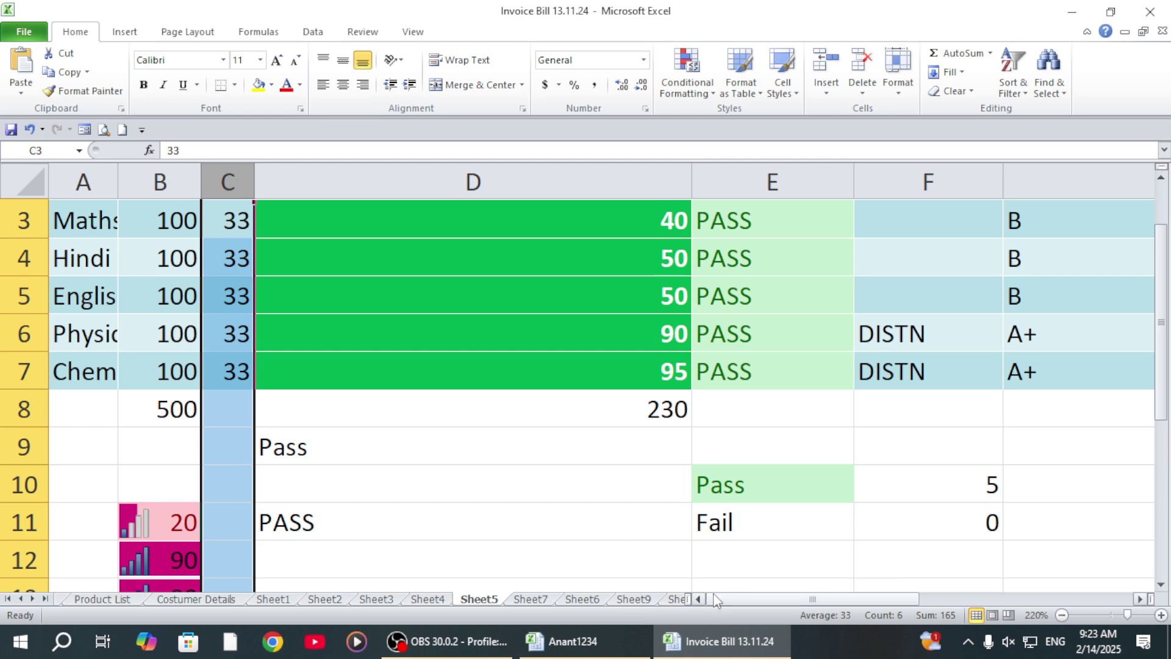
{"action": "scroll", "coordinate": [536, 550], "scroll_direction": "down", "scroll_amount": 6}
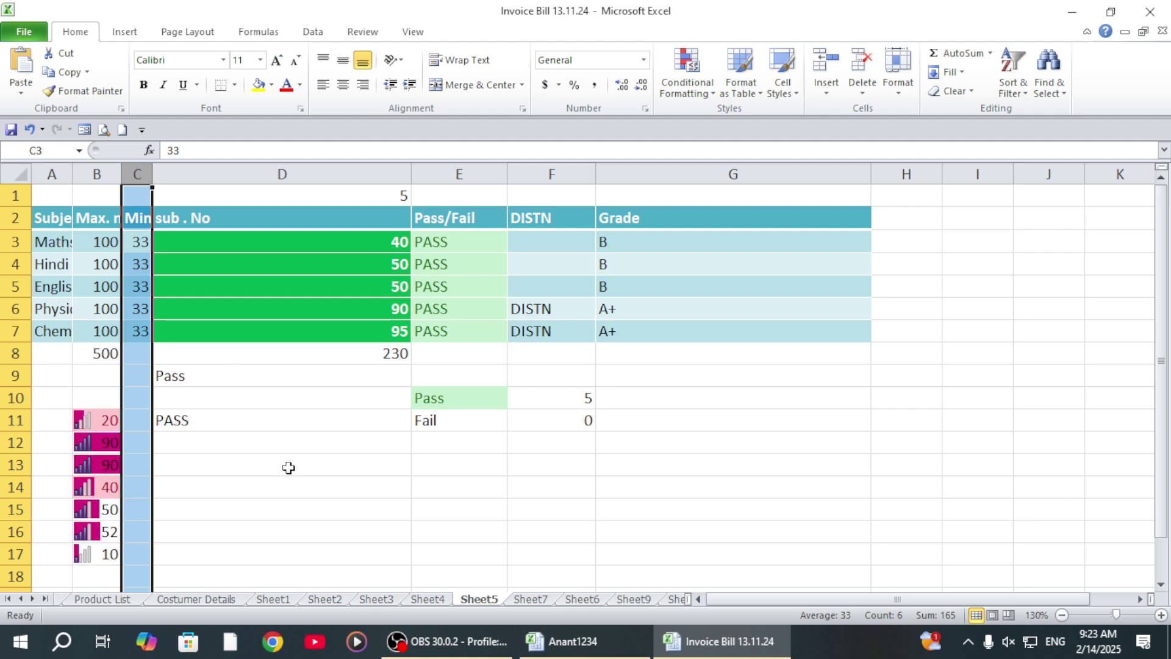
{"action": "left_click", "coordinate": [324, 529]}
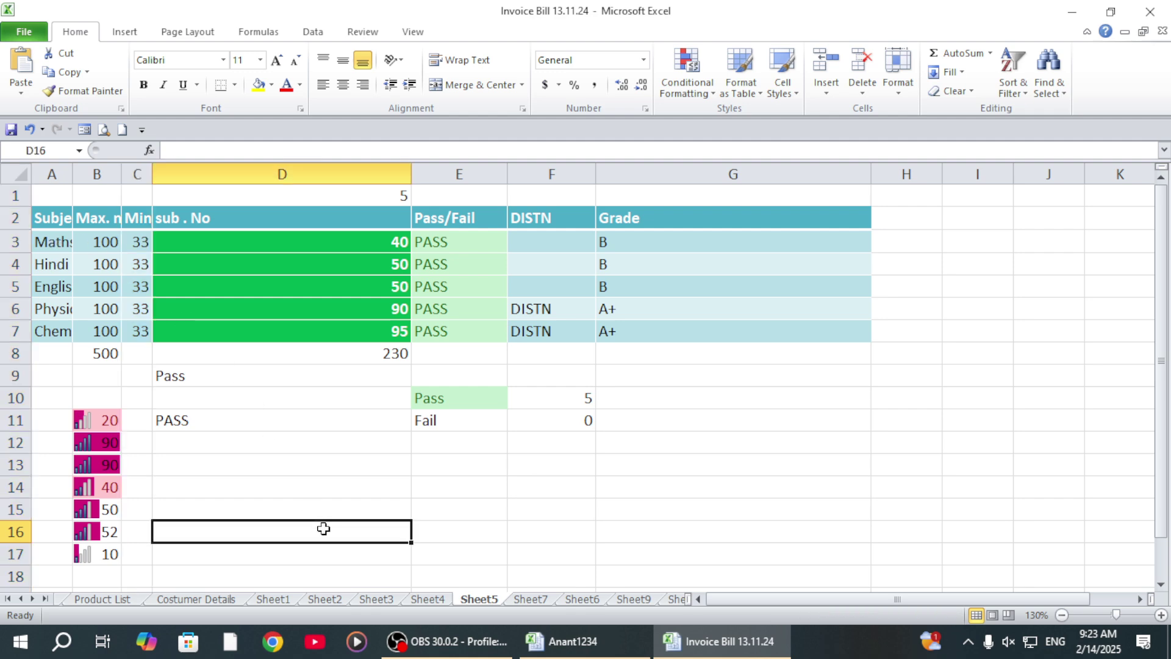